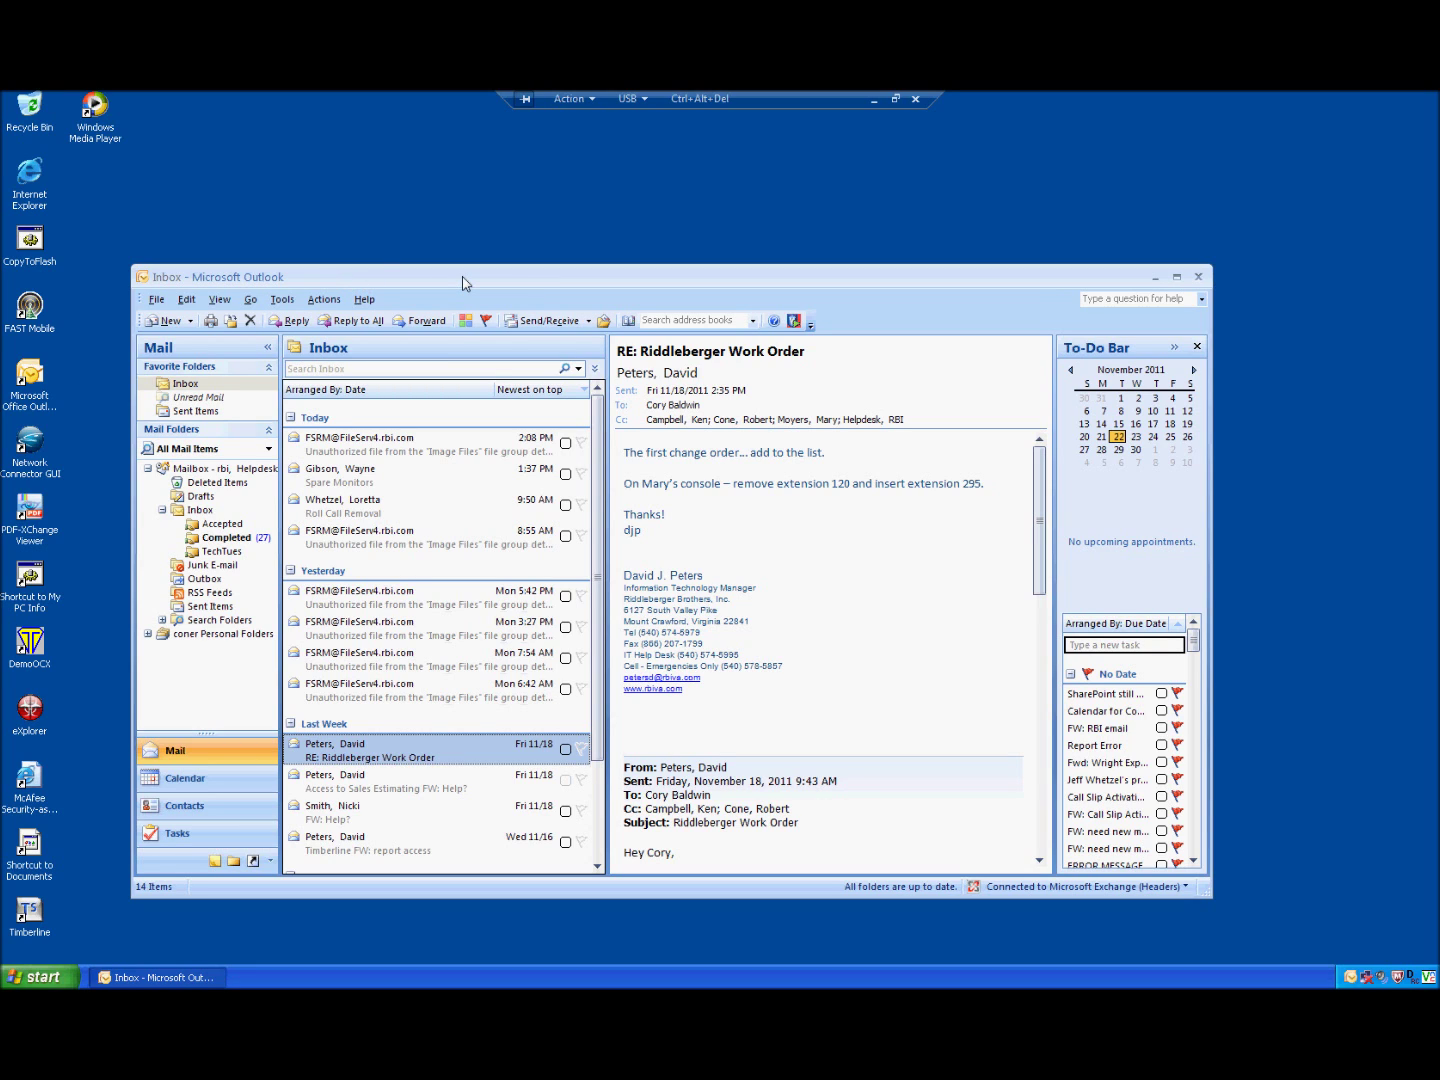
Step: View Outlook's version and licence information in Help > About, then close it
{"action": "left_click", "coordinate": [360, 301]}
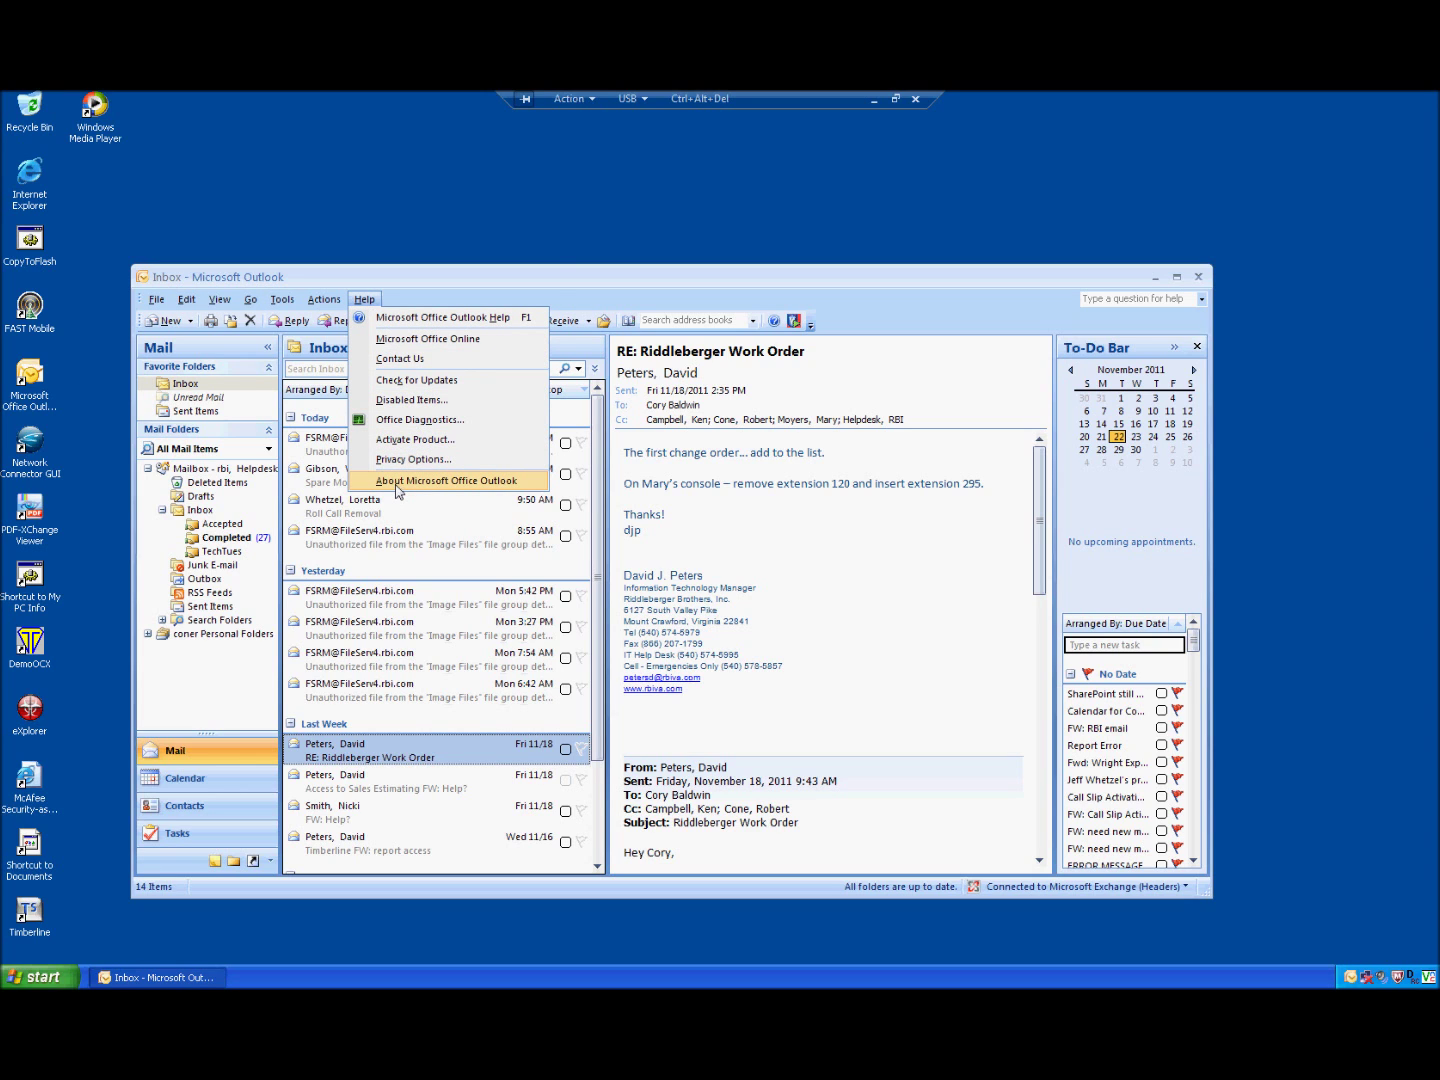
{"action": "left_click", "coordinate": [398, 488]}
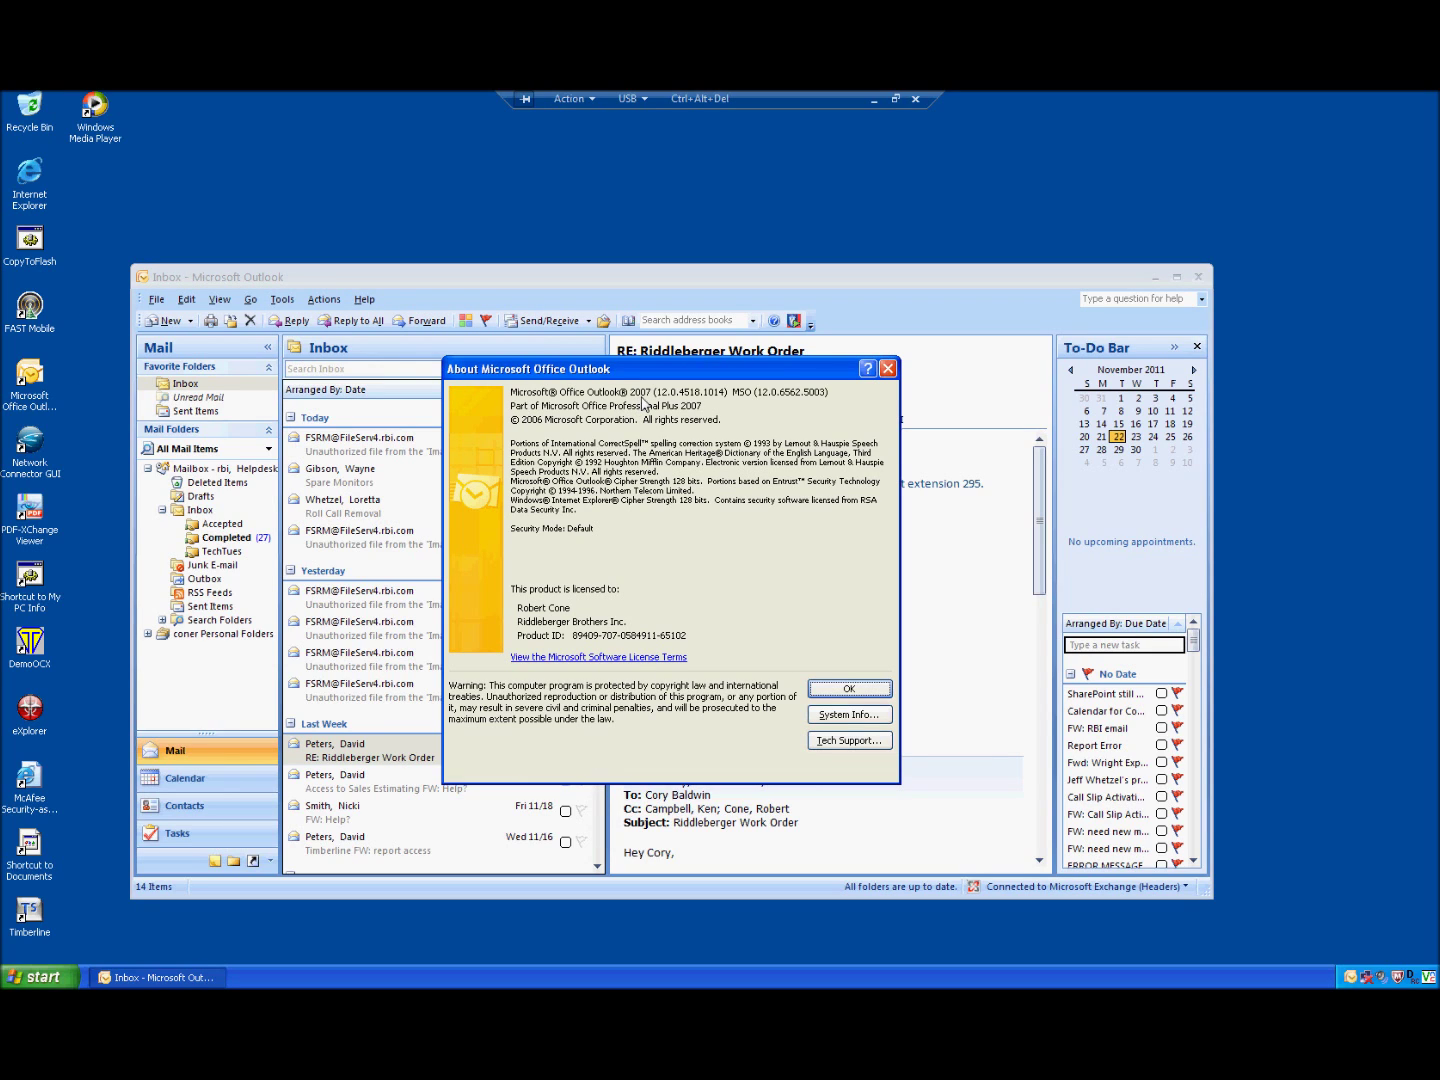
{"action": "left_click", "coordinate": [843, 688]}
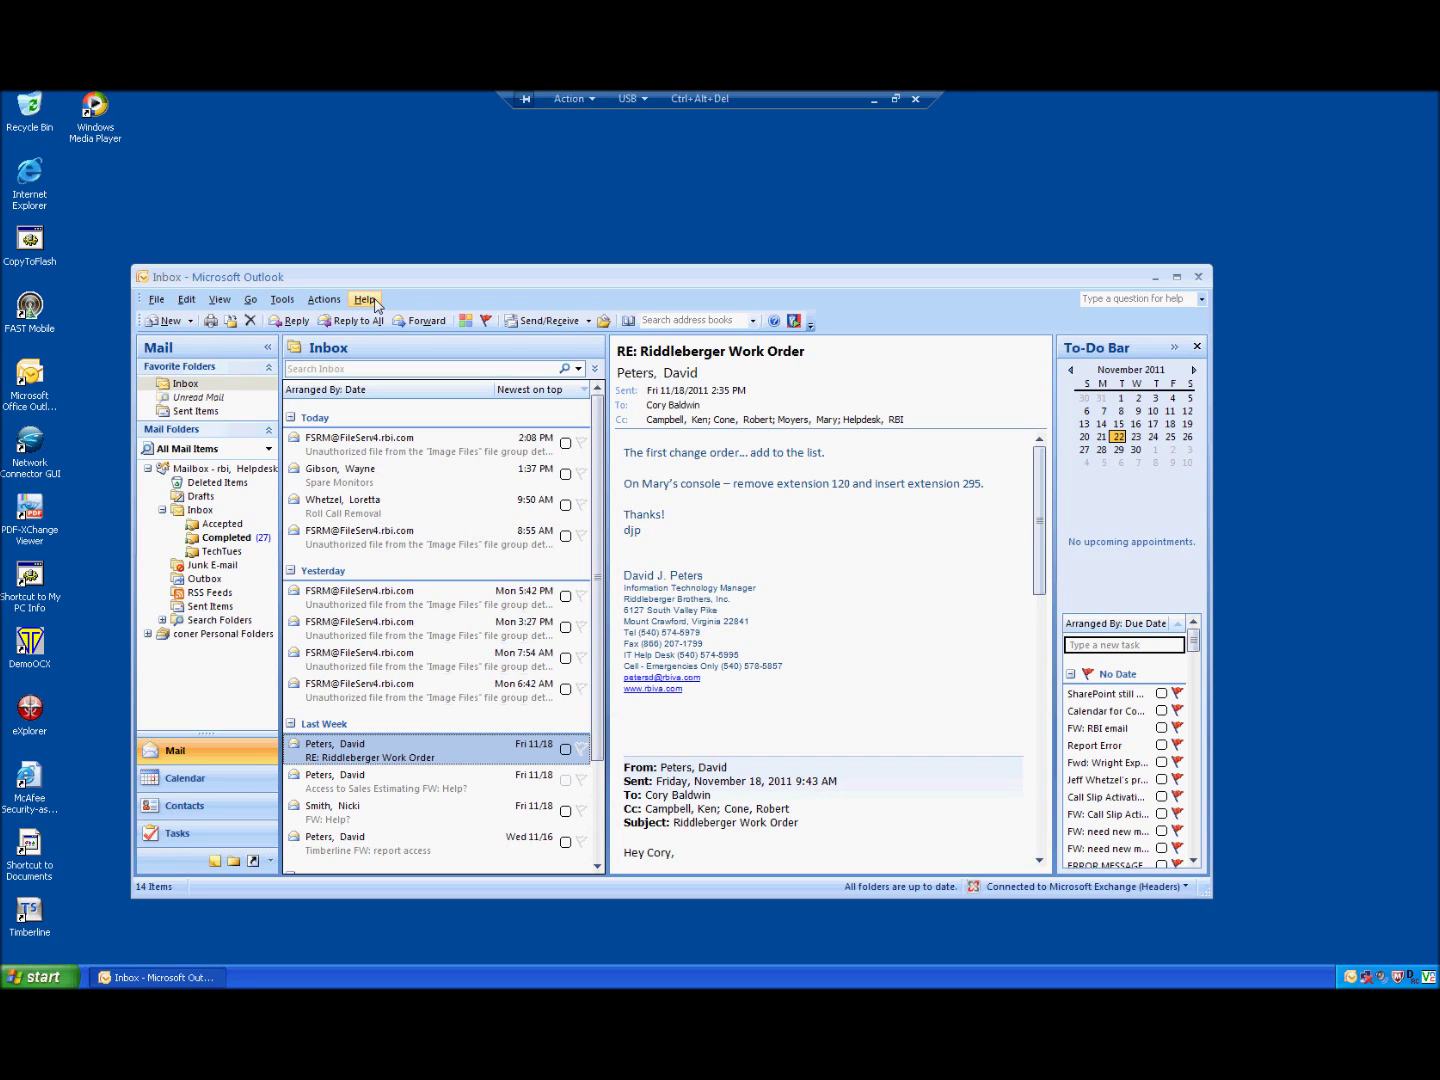
Step: Browse the File menu and Start > All Programs > Microsoft Office, then drag Outlook's window slightly higher
{"action": "left_click", "coordinate": [153, 301]}
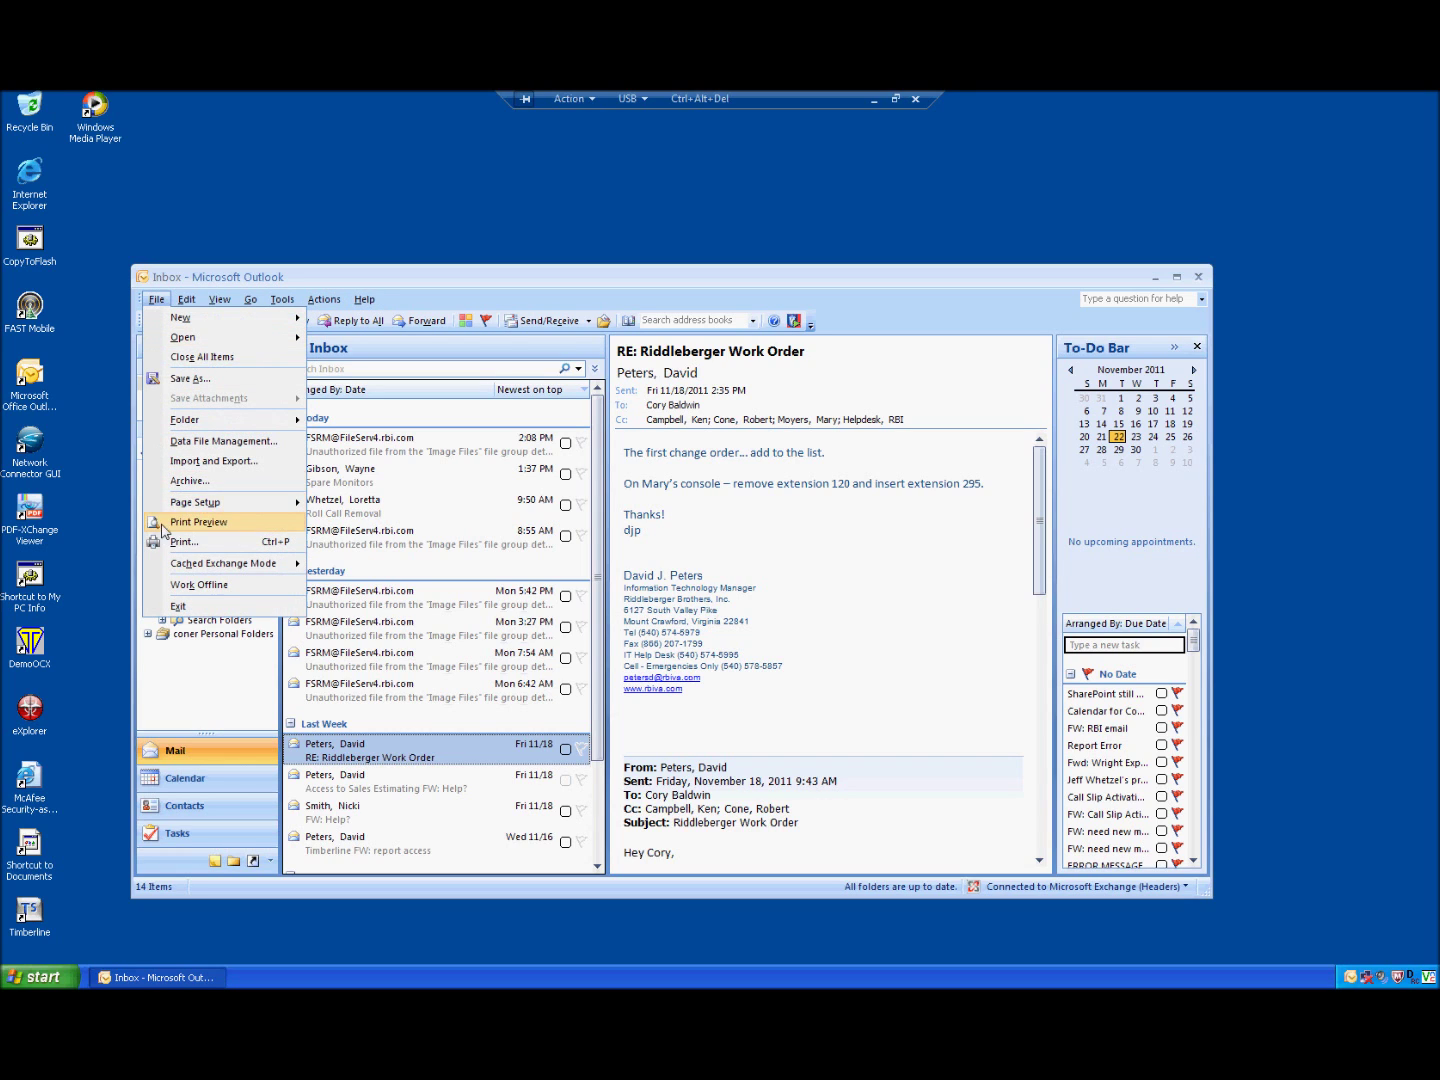
{"action": "left_click", "coordinate": [211, 280]}
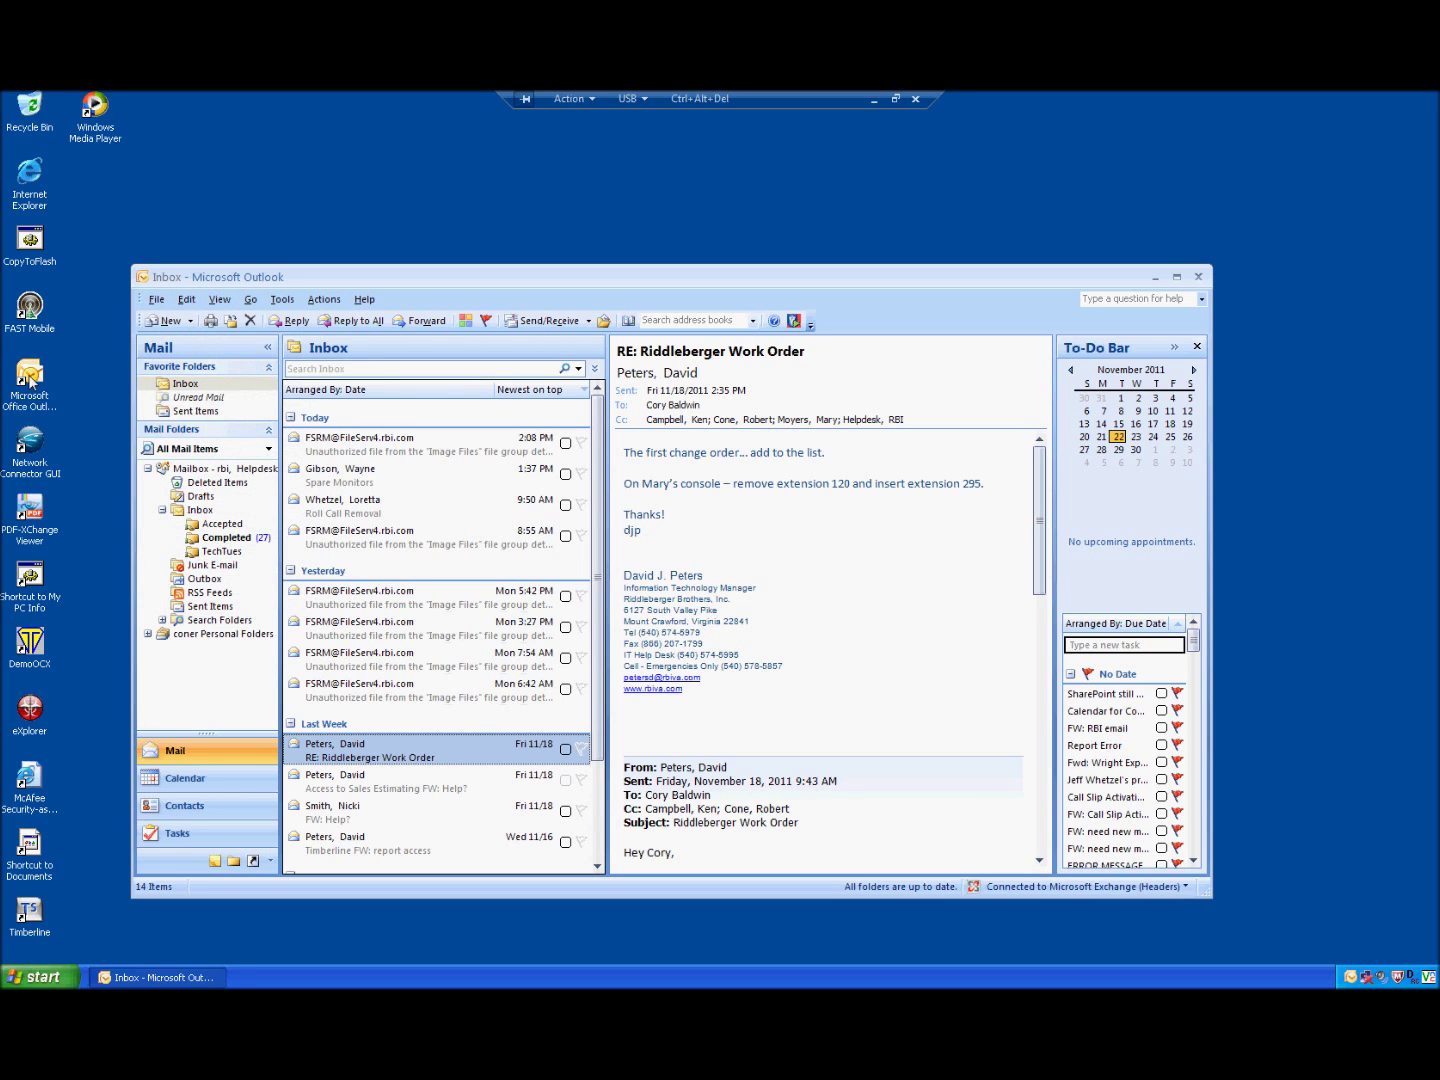
{"action": "left_click", "coordinate": [30, 381]}
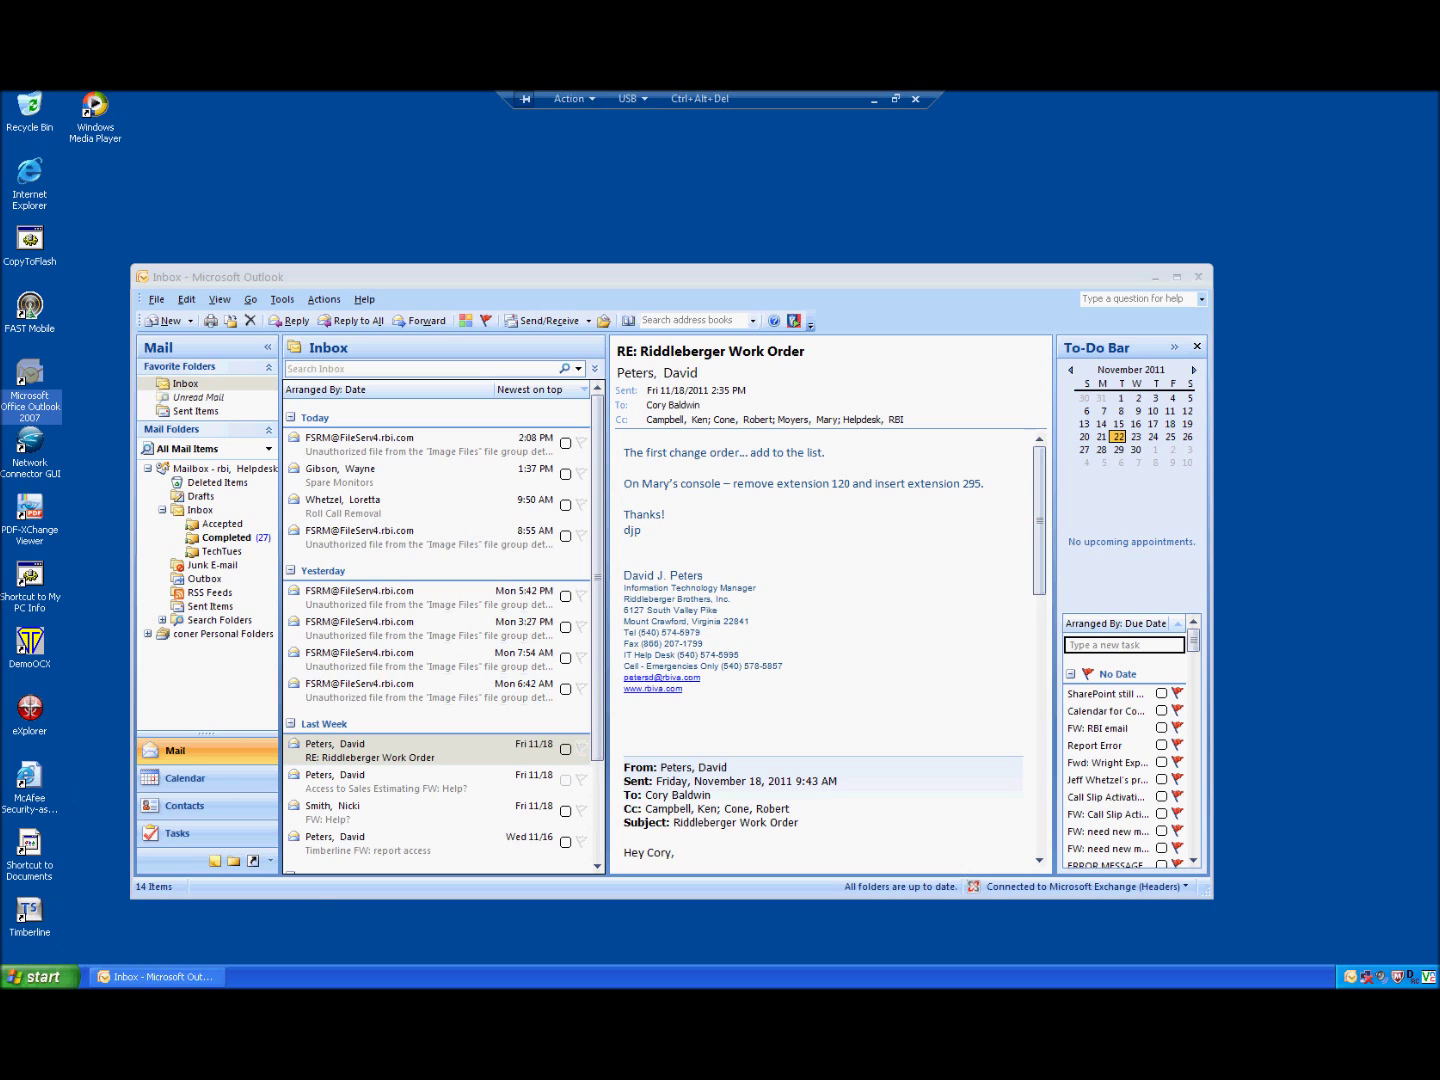
{"action": "left_click", "coordinate": [45, 978]}
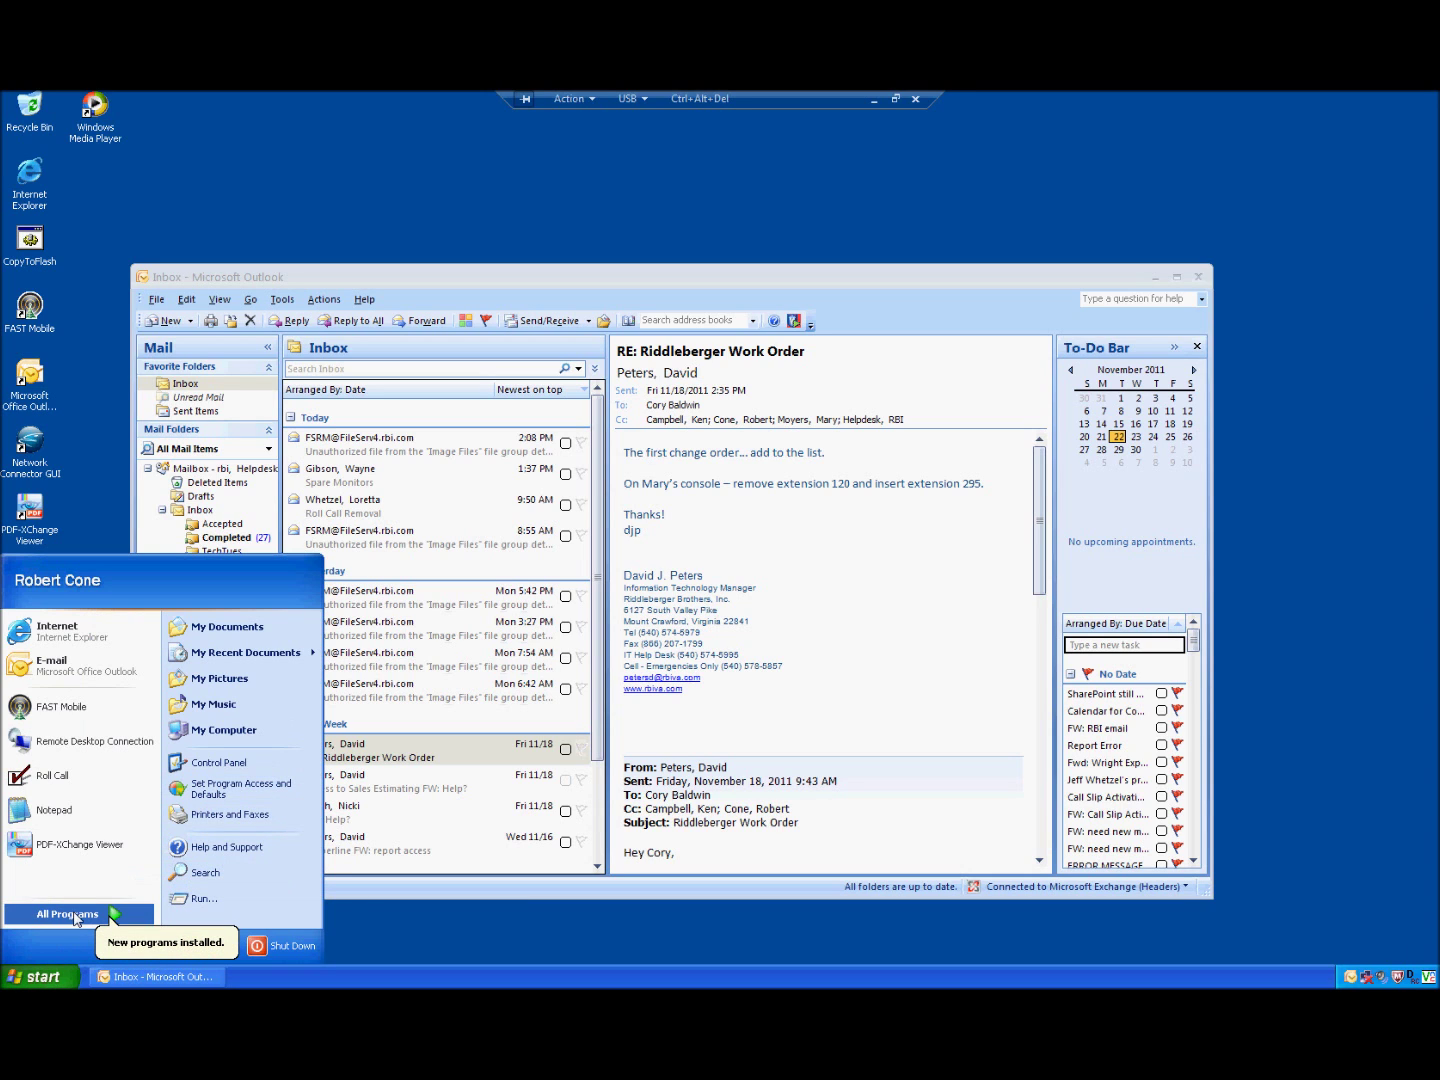
{"action": "left_click", "coordinate": [75, 915]}
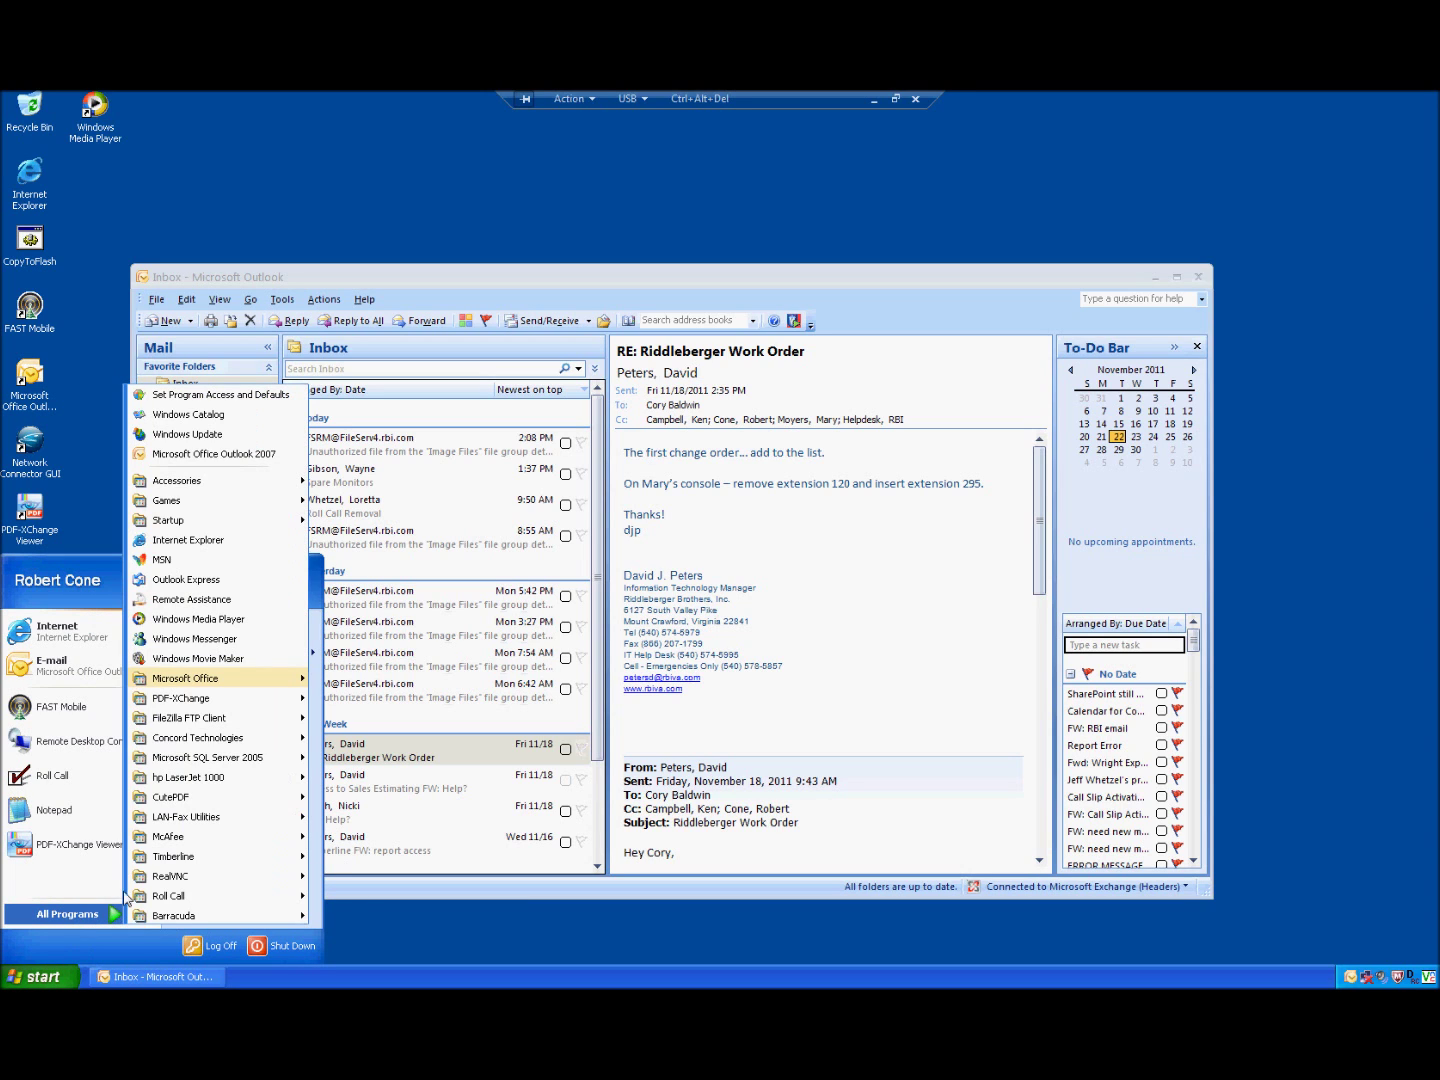
{"action": "mouse_move", "coordinate": [168, 685]}
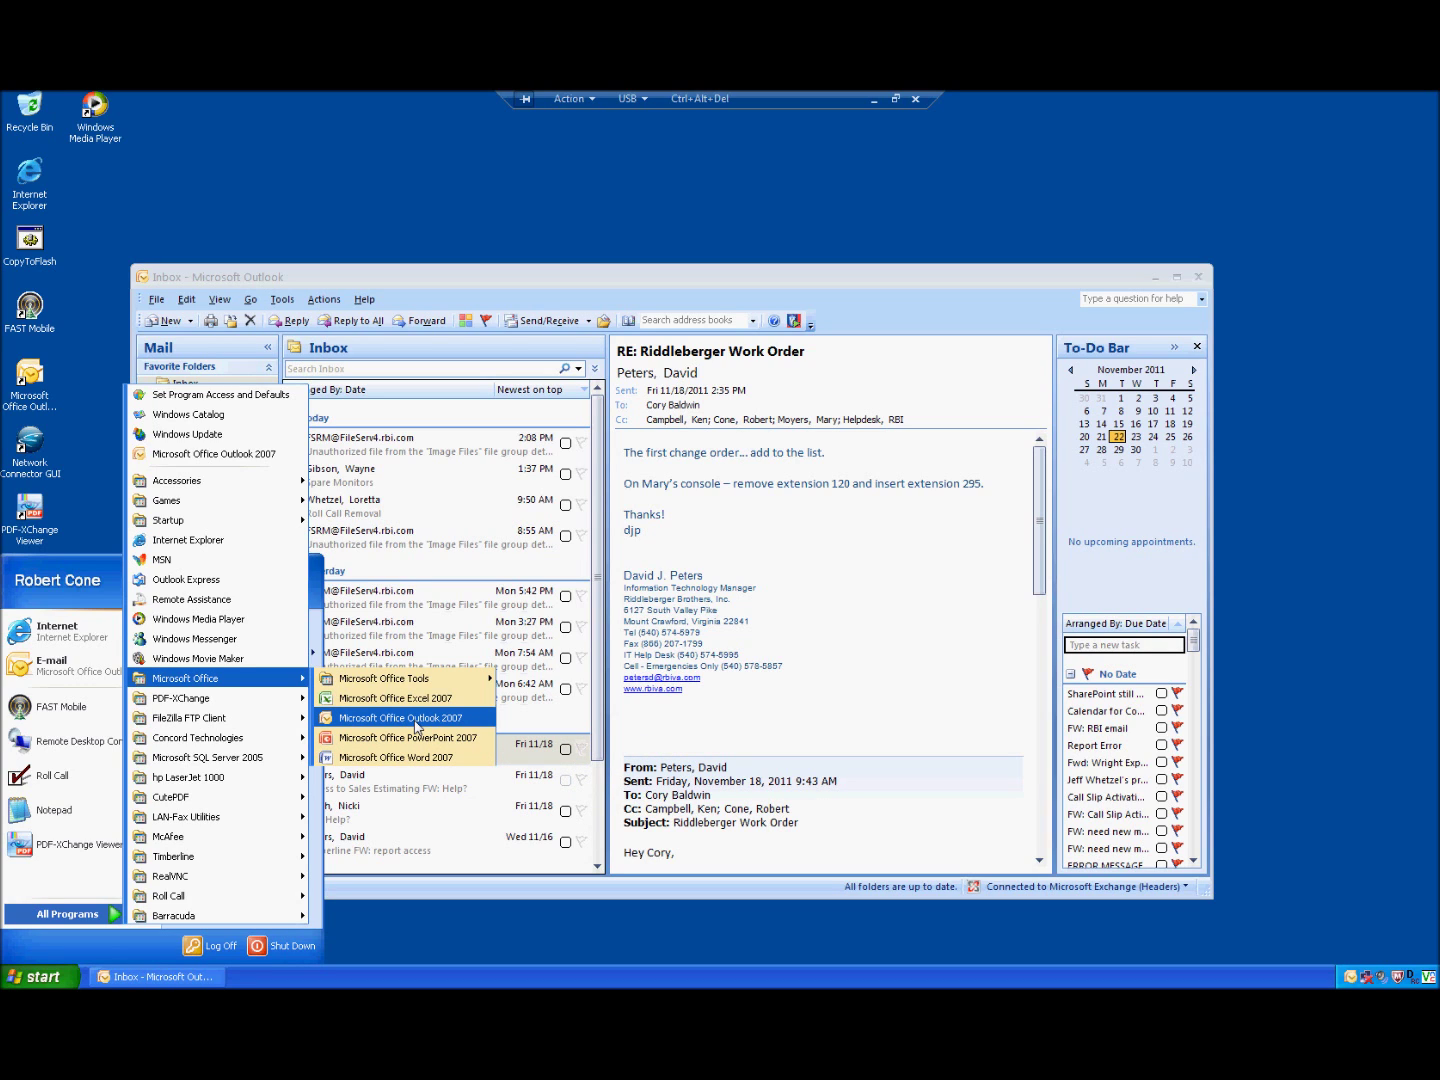
{"action": "left_click", "coordinate": [357, 277]}
{"action": "left_click_drag", "start_coordinate": [357, 277], "coordinate": [351, 233]}
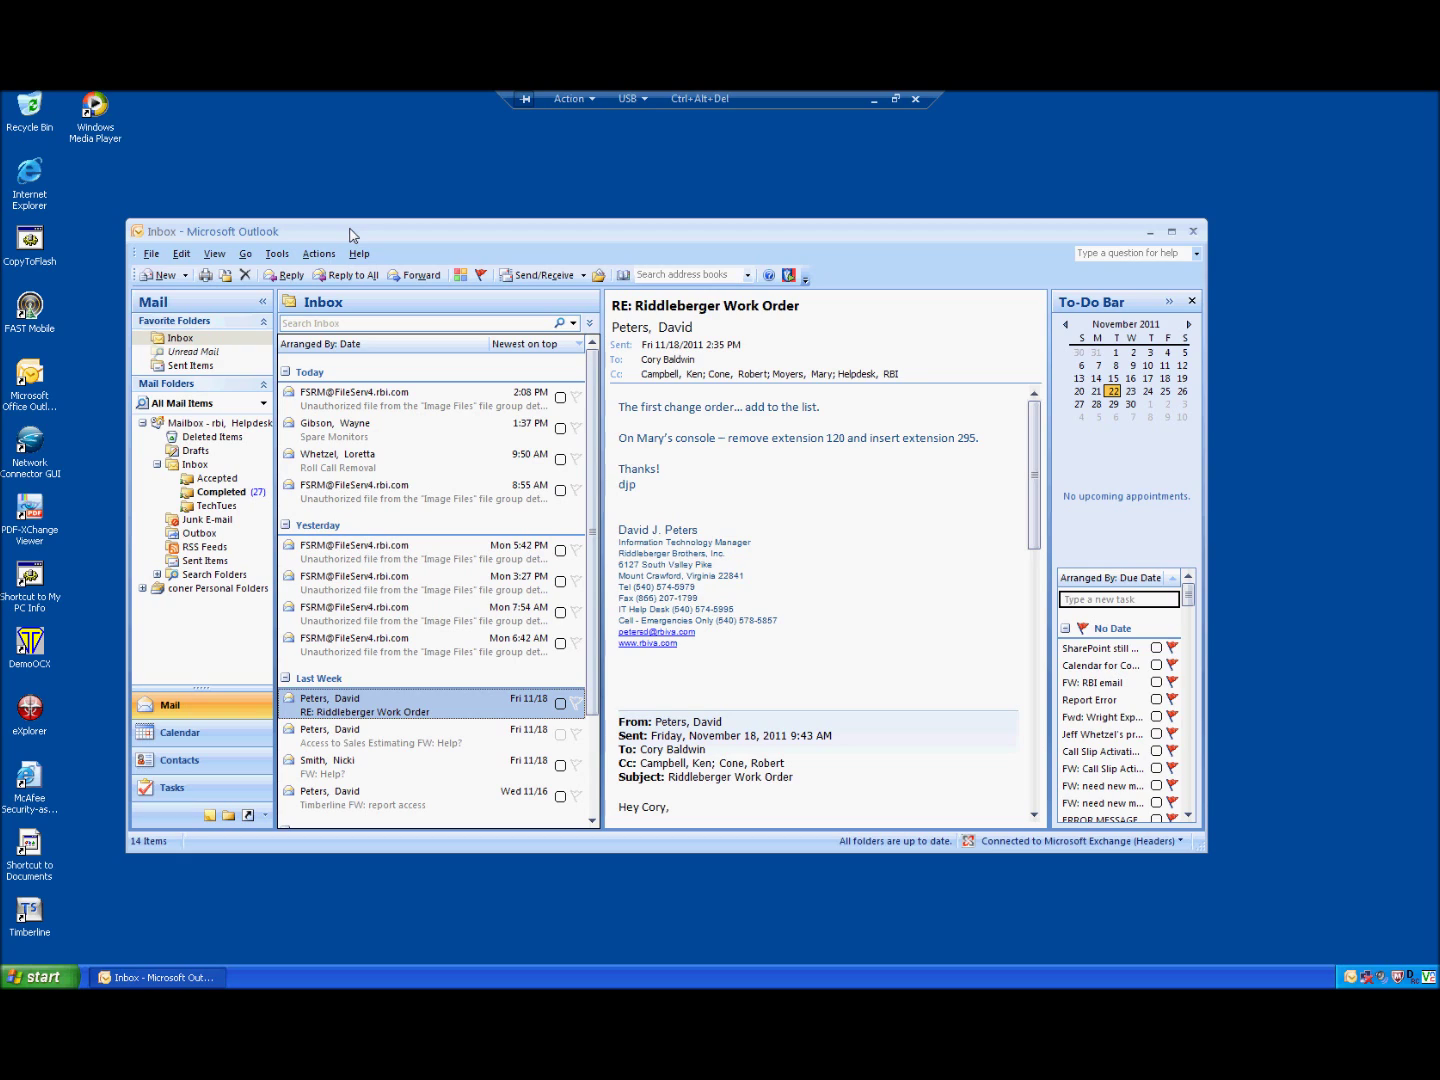
Step: Close Outlook and launch Control Panel from the Start menu
{"action": "left_click", "coordinate": [1194, 231]}
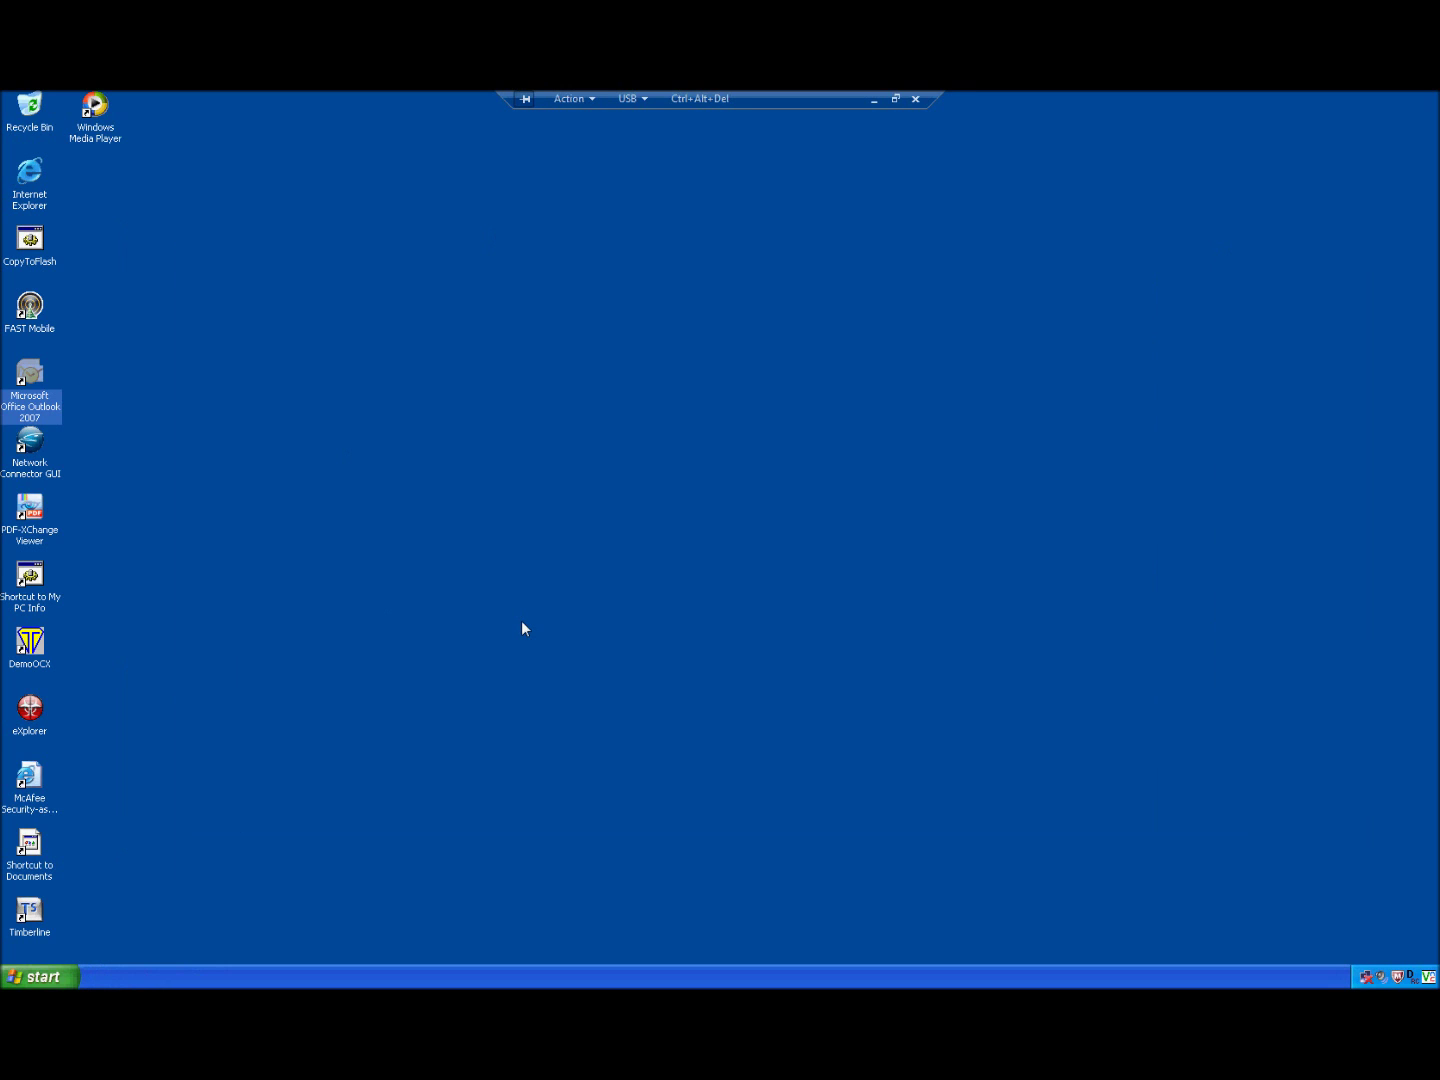
{"action": "left_click", "coordinate": [40, 977]}
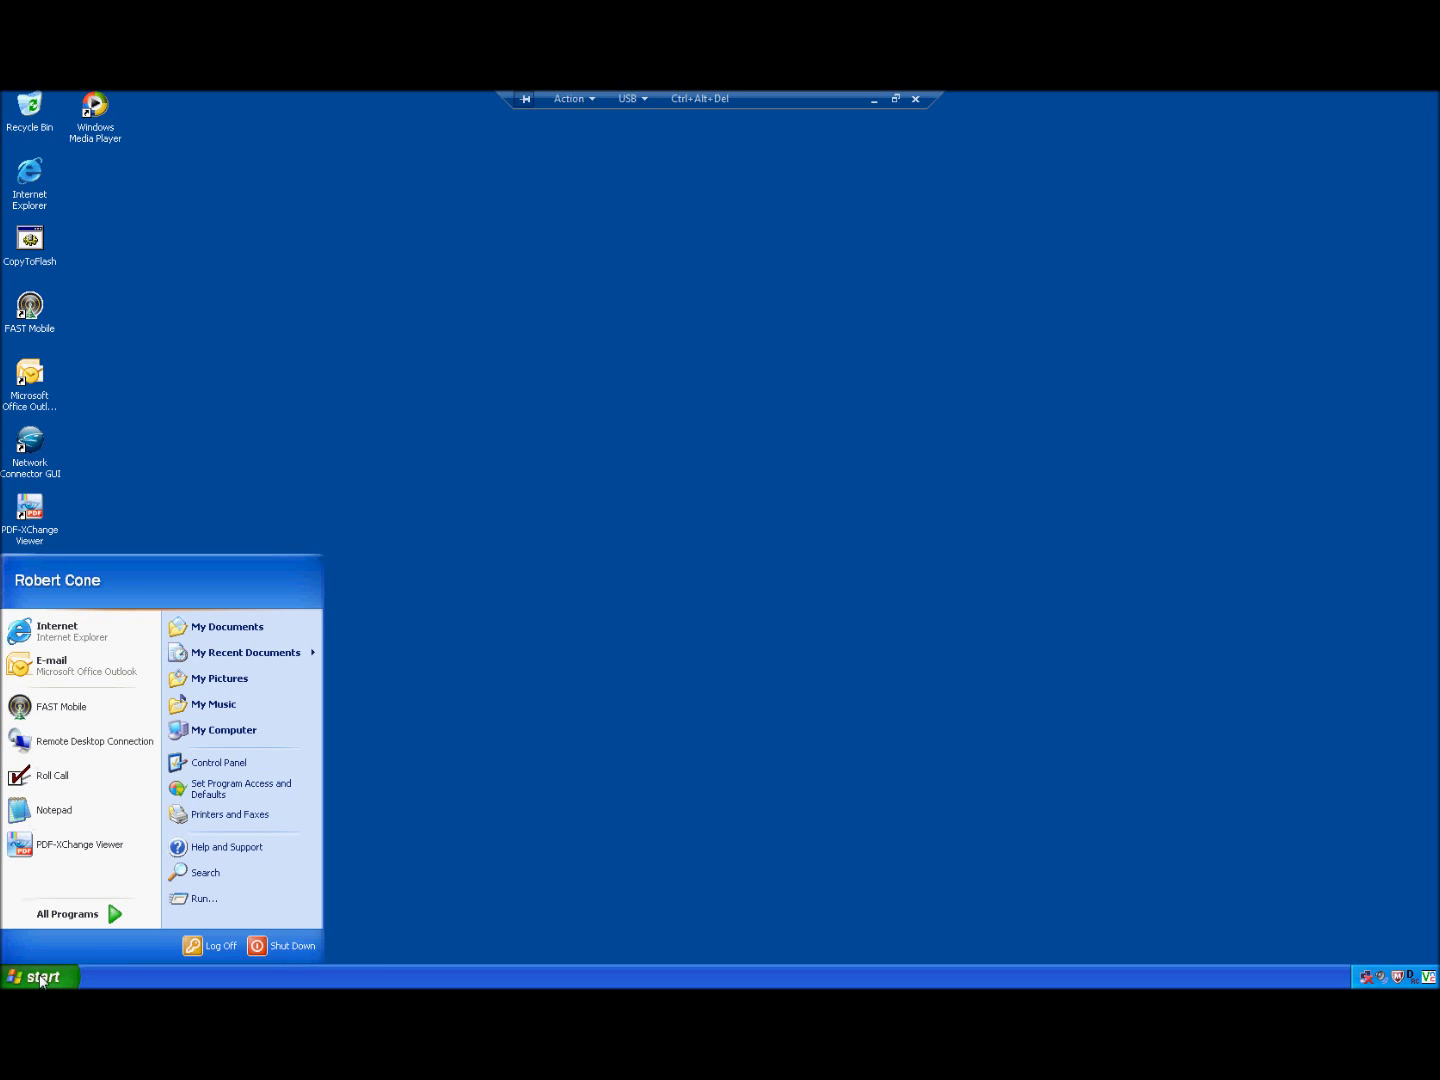
{"action": "left_click", "coordinate": [223, 767]}
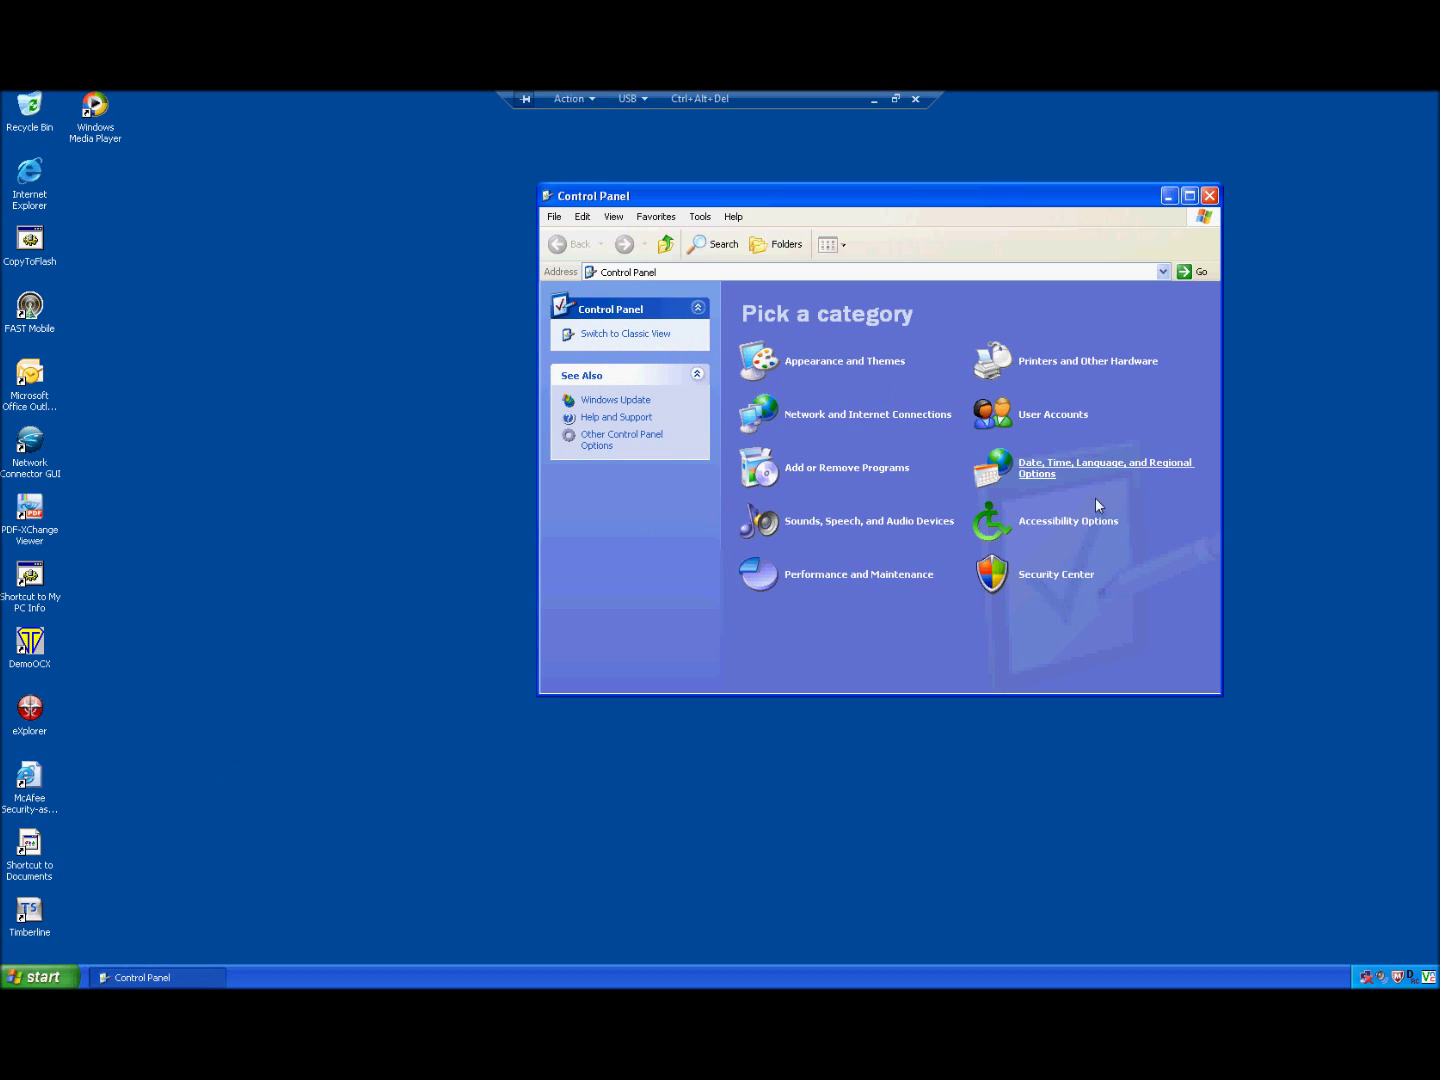
Step: Peek at User Accounts, go back, switch Control Panel to Classic View, and select Mail
{"action": "left_click", "coordinate": [1050, 417]}
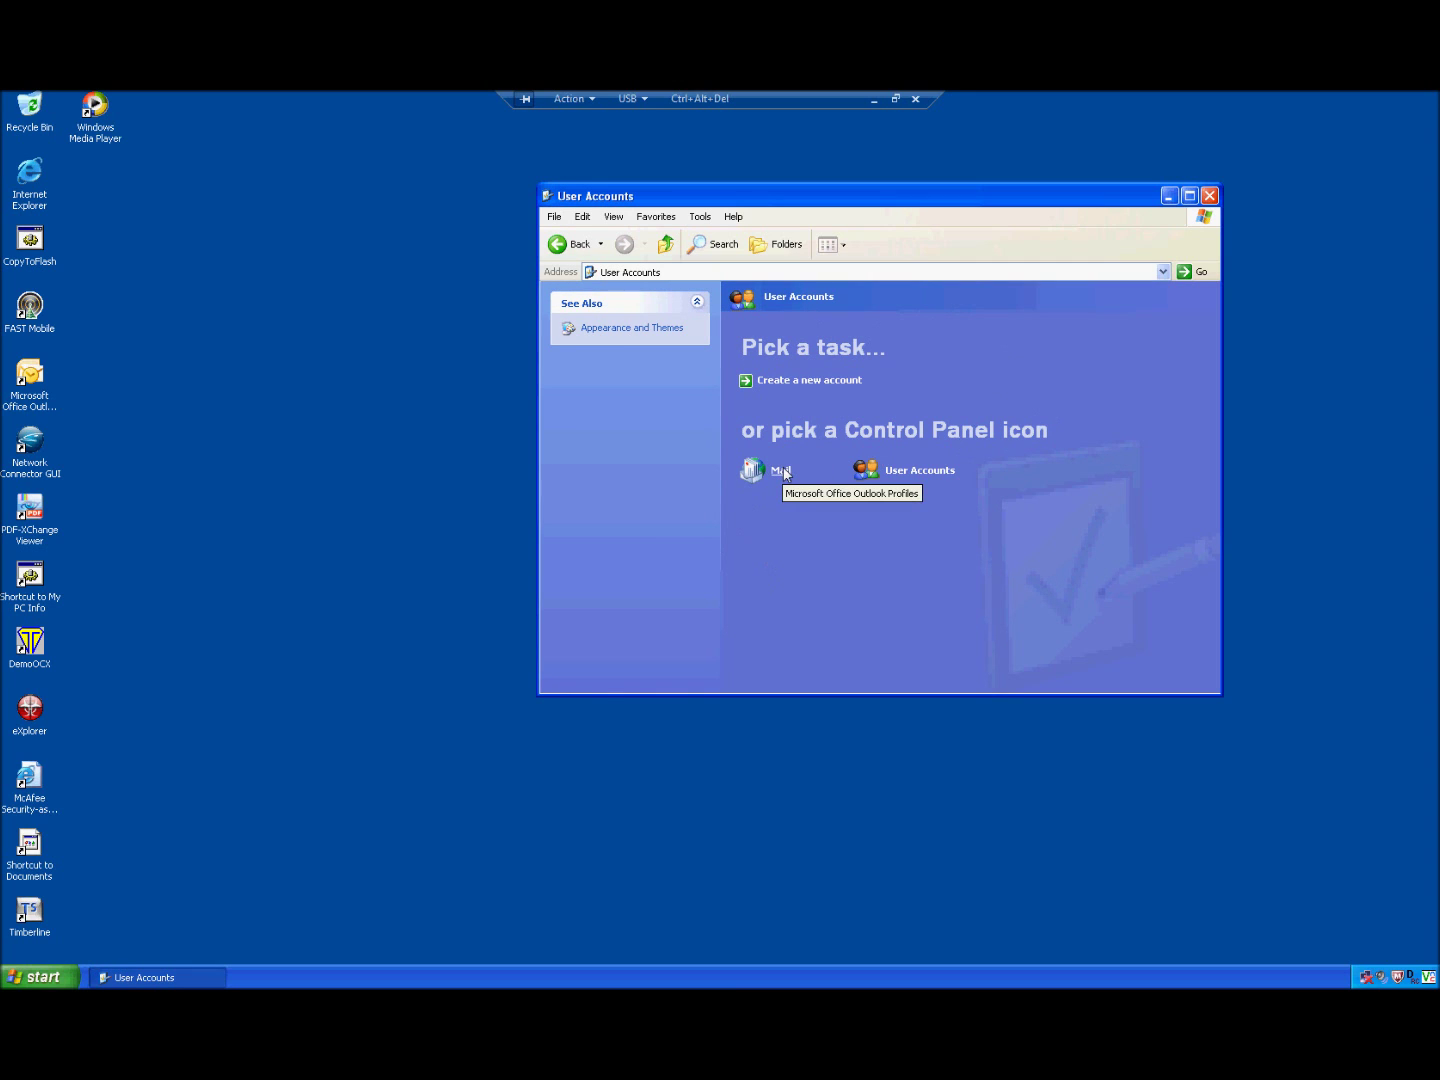
{"action": "left_click", "coordinate": [578, 247]}
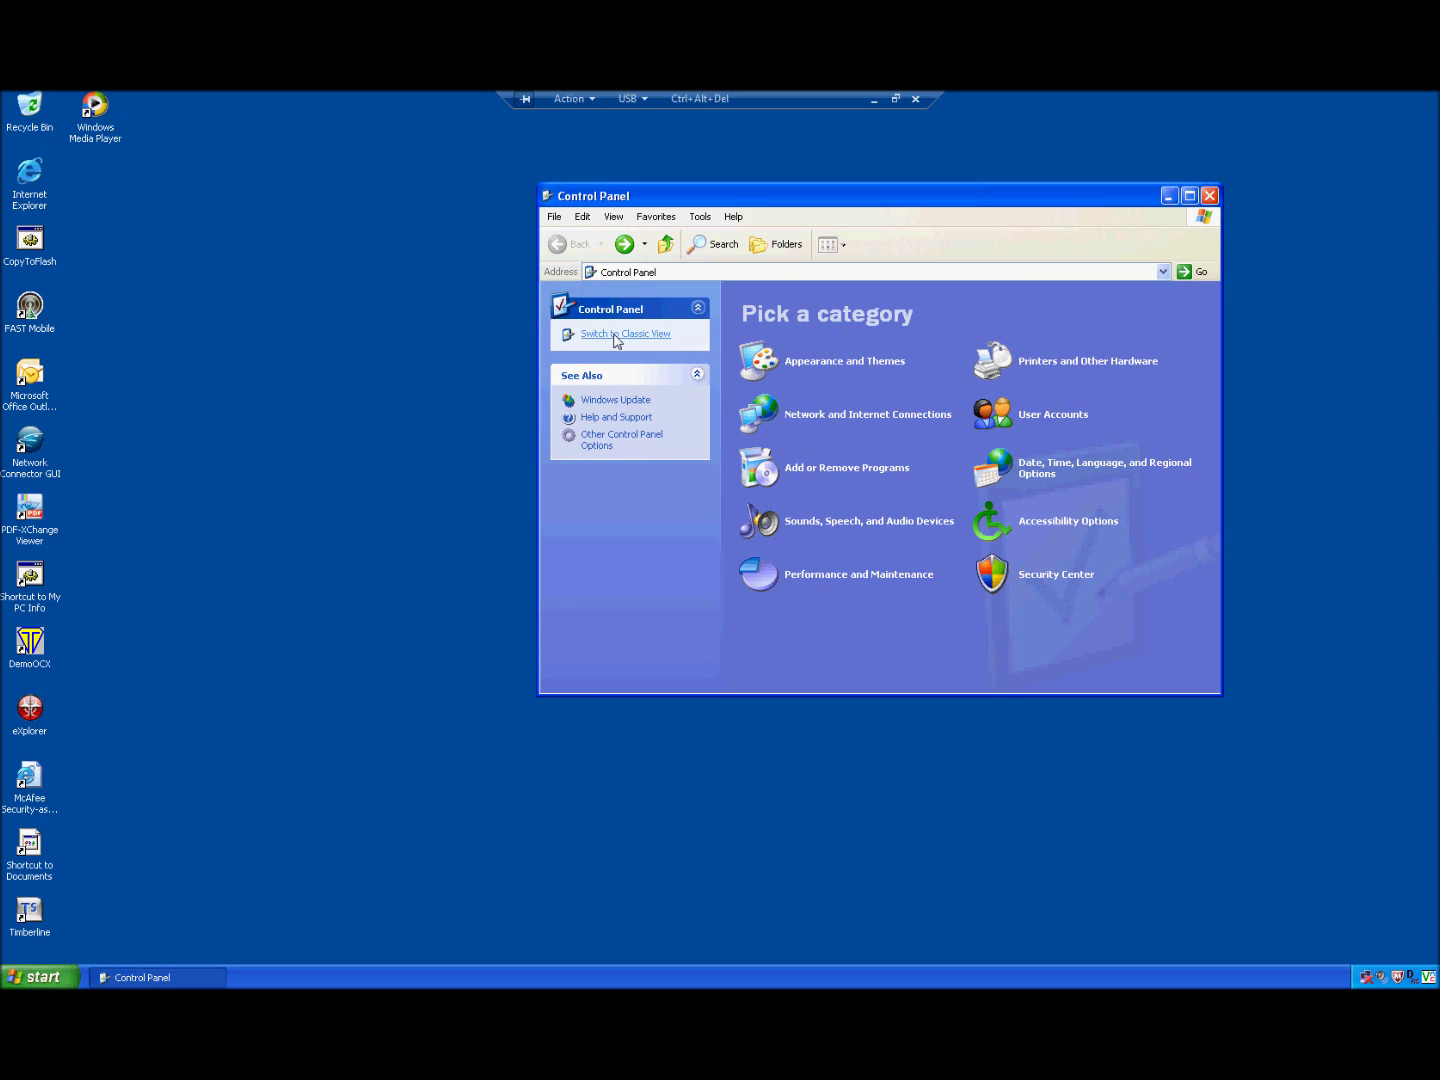
{"action": "left_click", "coordinate": [616, 336]}
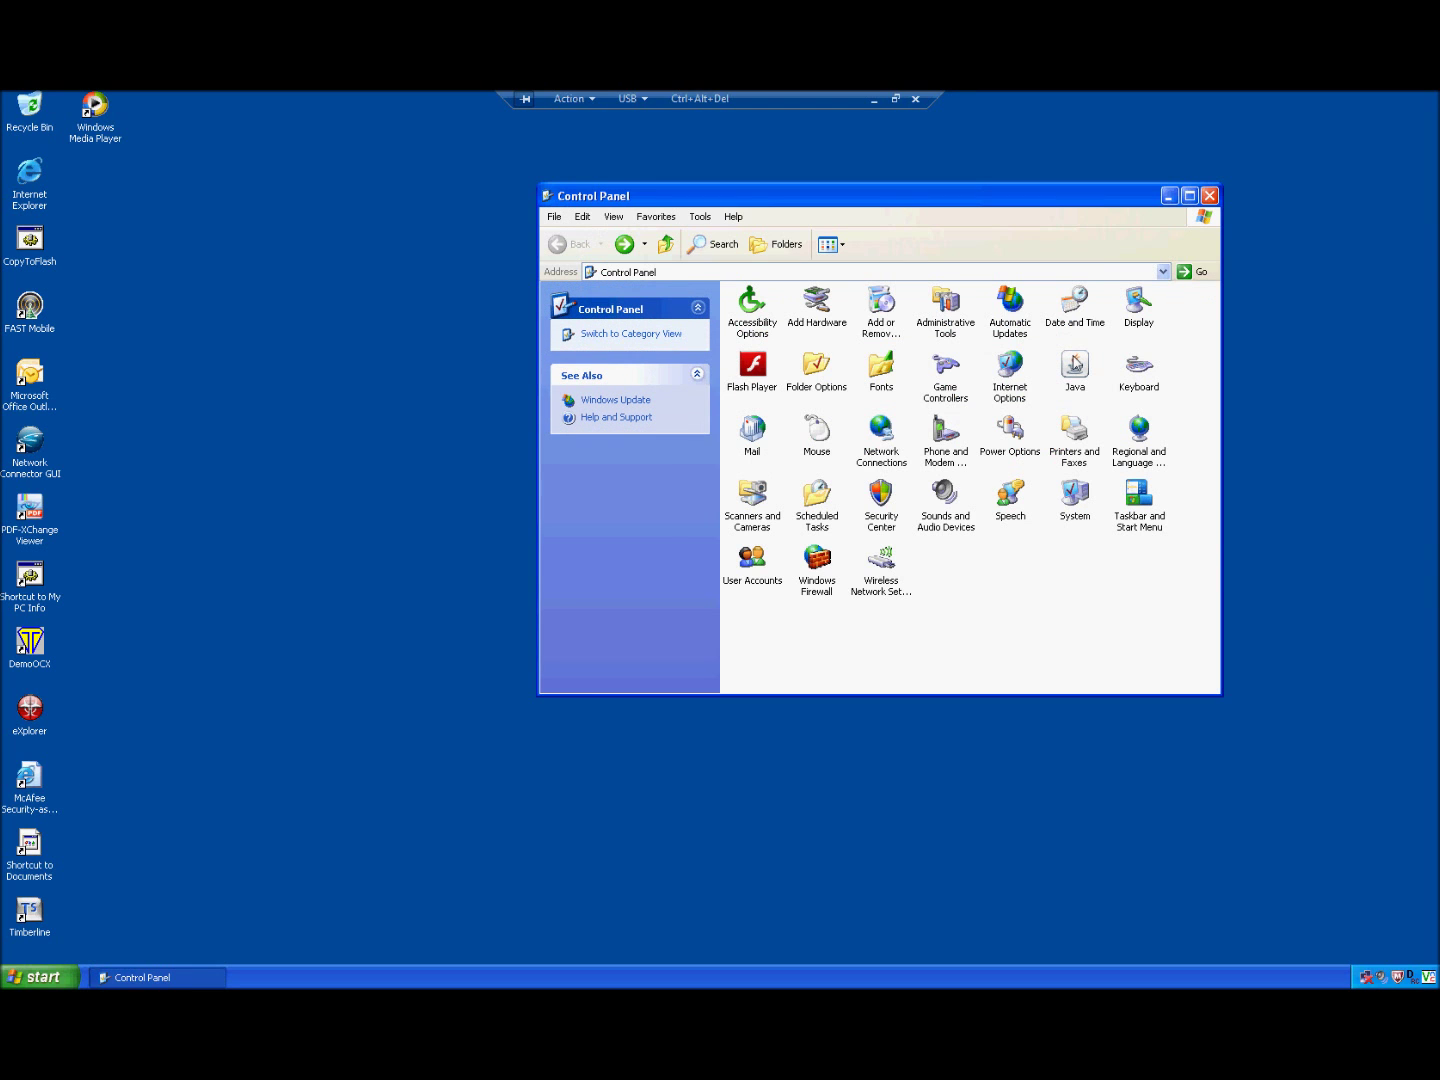
{"action": "left_click", "coordinate": [752, 434]}
Step: Open Mail setup, show the HelpDesk profile list, and choose Prompt for a profile to be used
{"action": "double_click", "coordinate": [754, 435]}
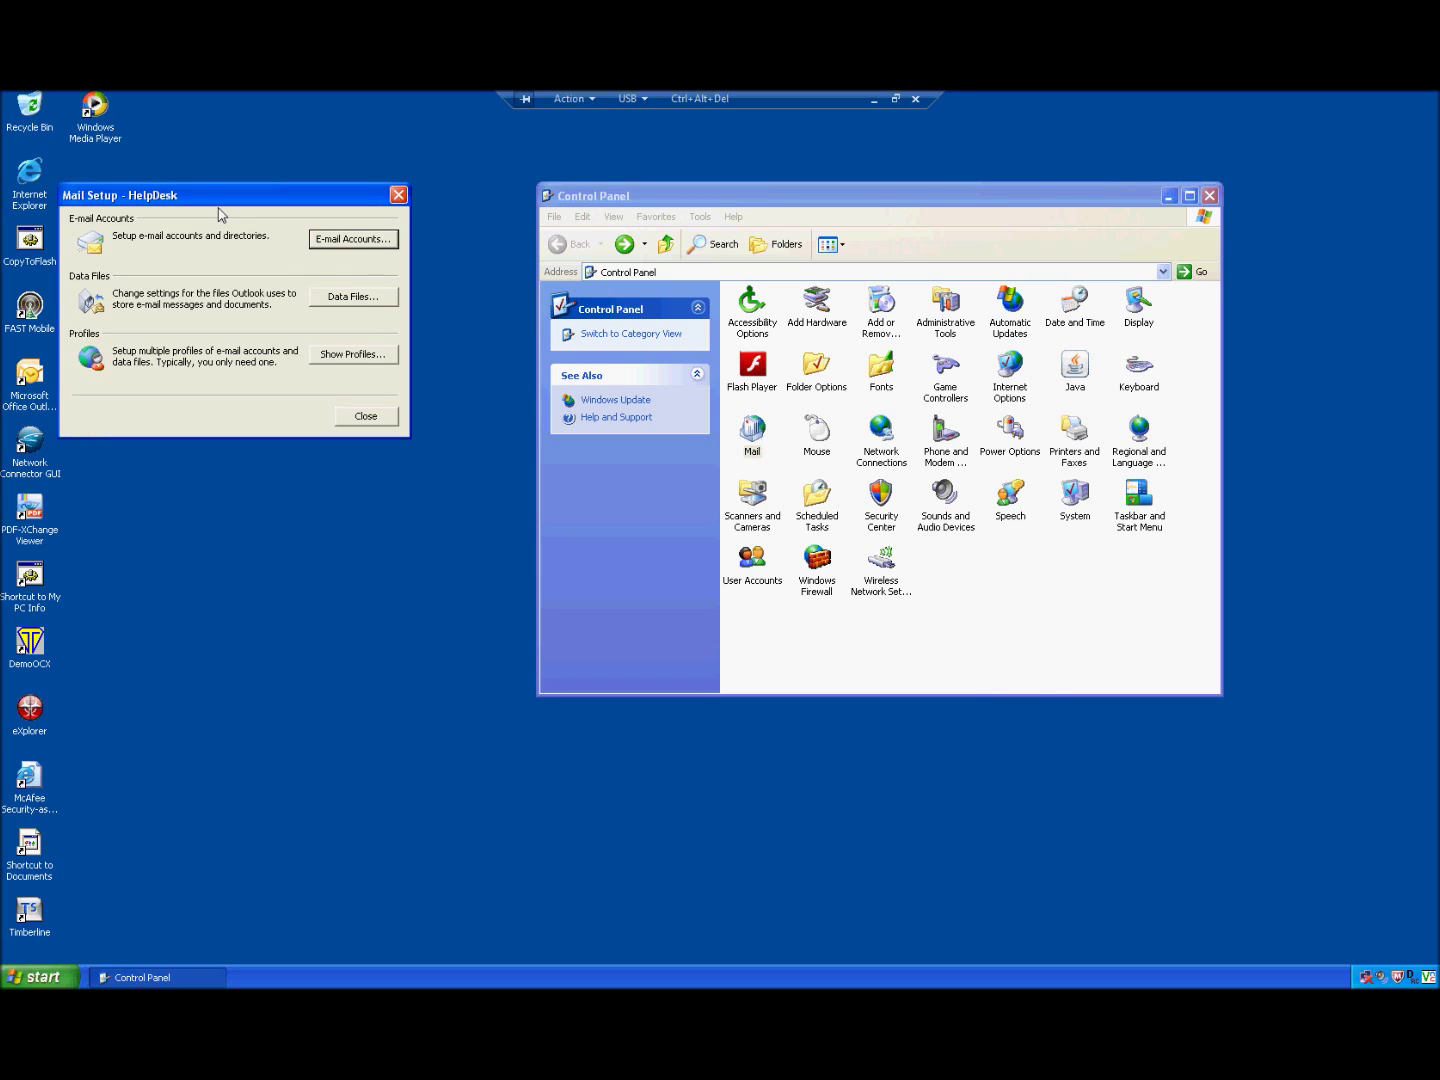
{"action": "left_click", "coordinate": [338, 355]}
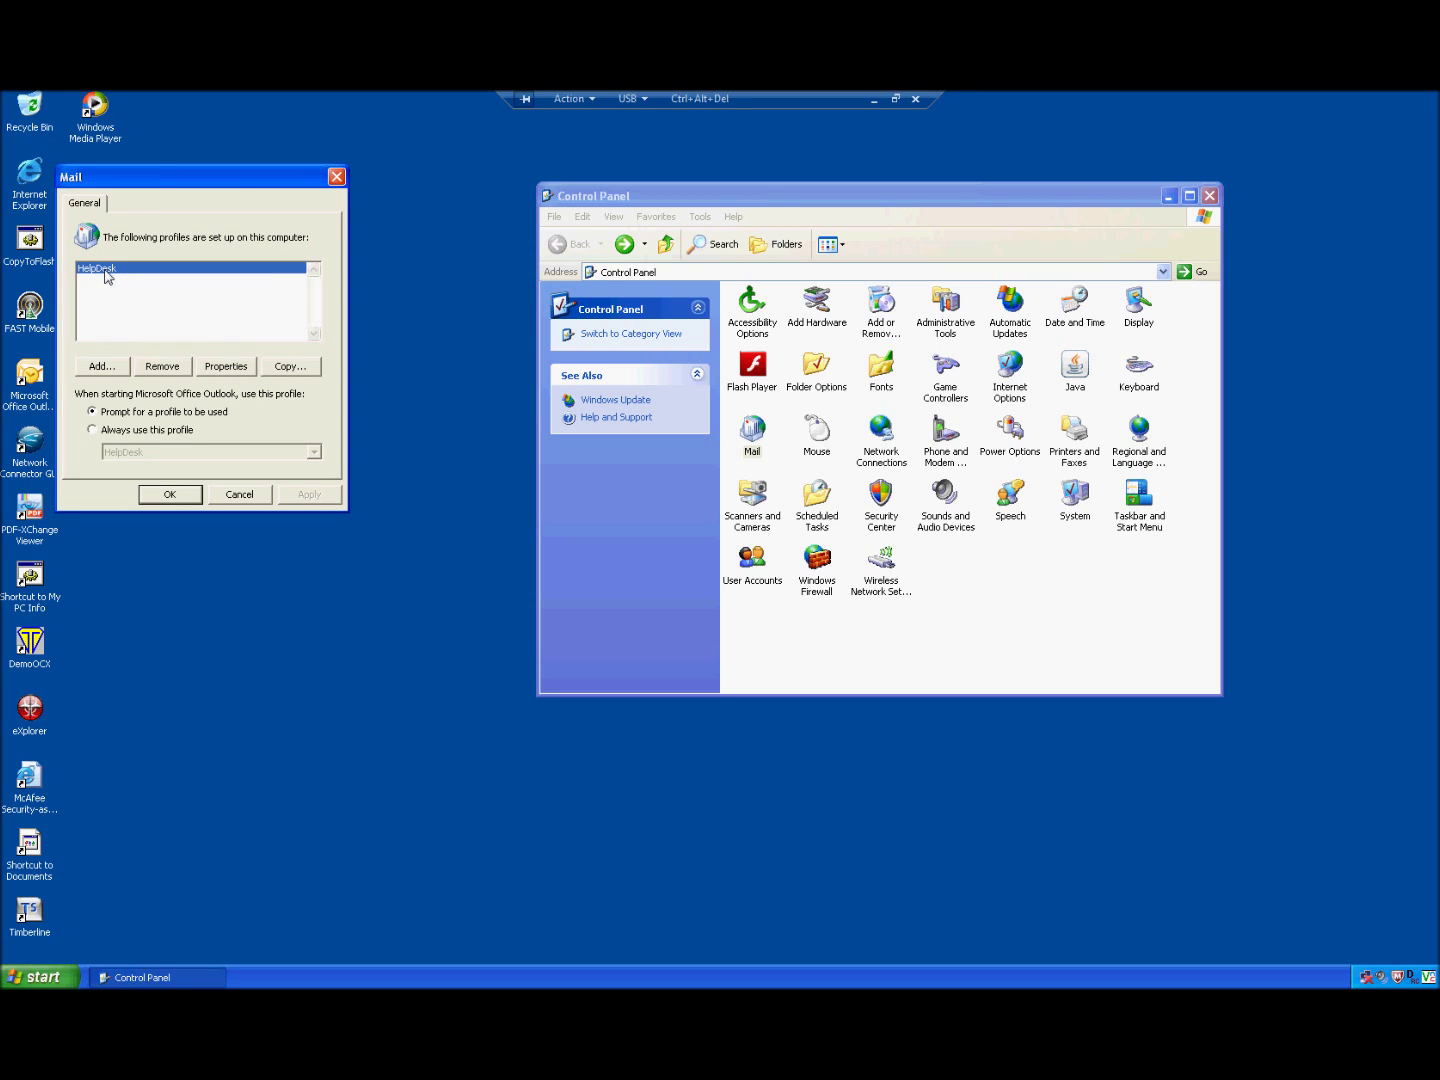
{"action": "left_click", "coordinate": [128, 431]}
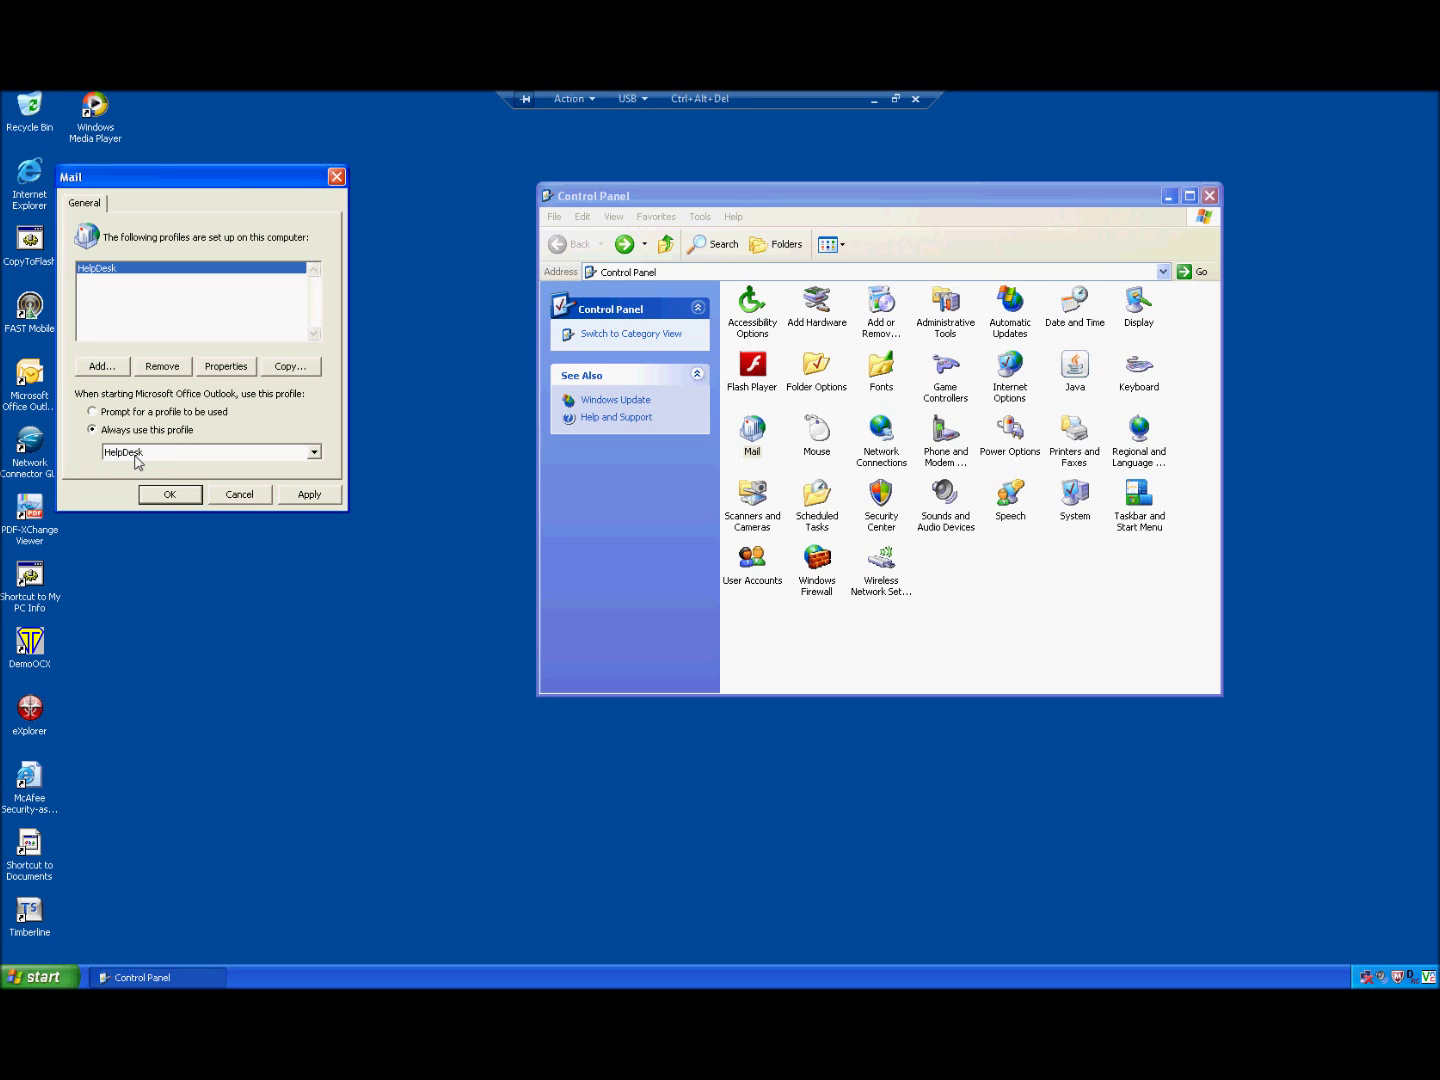
{"action": "left_click", "coordinate": [94, 412]}
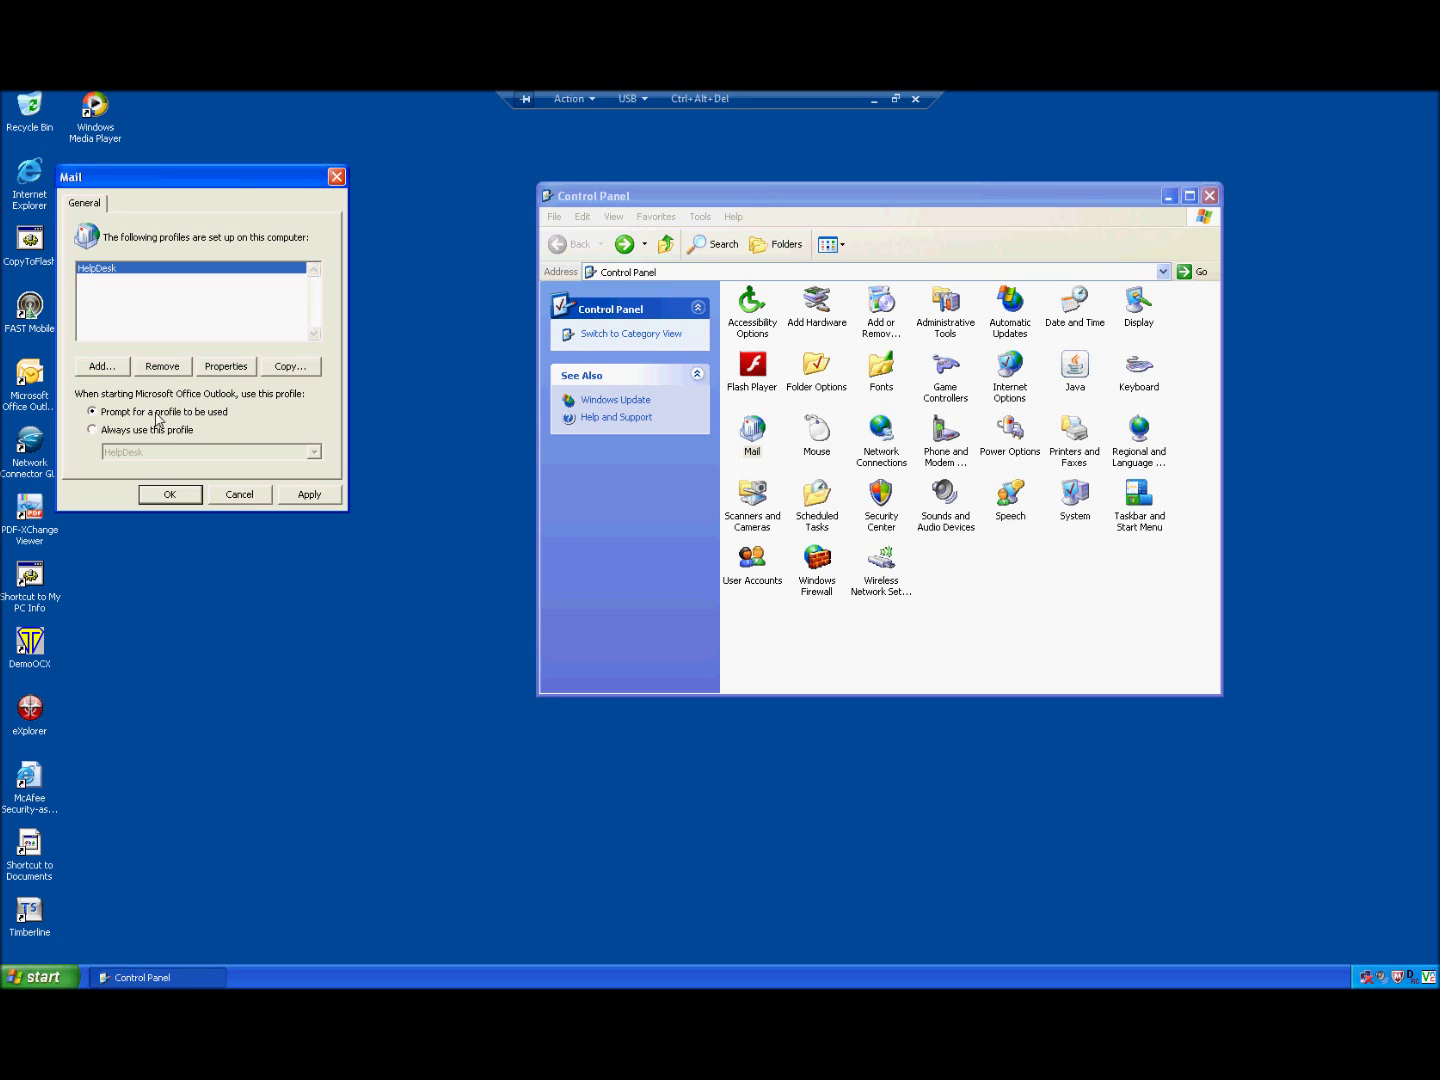
Step: Add a new mail profile named 'CS Email'
{"action": "left_click", "coordinate": [105, 370]}
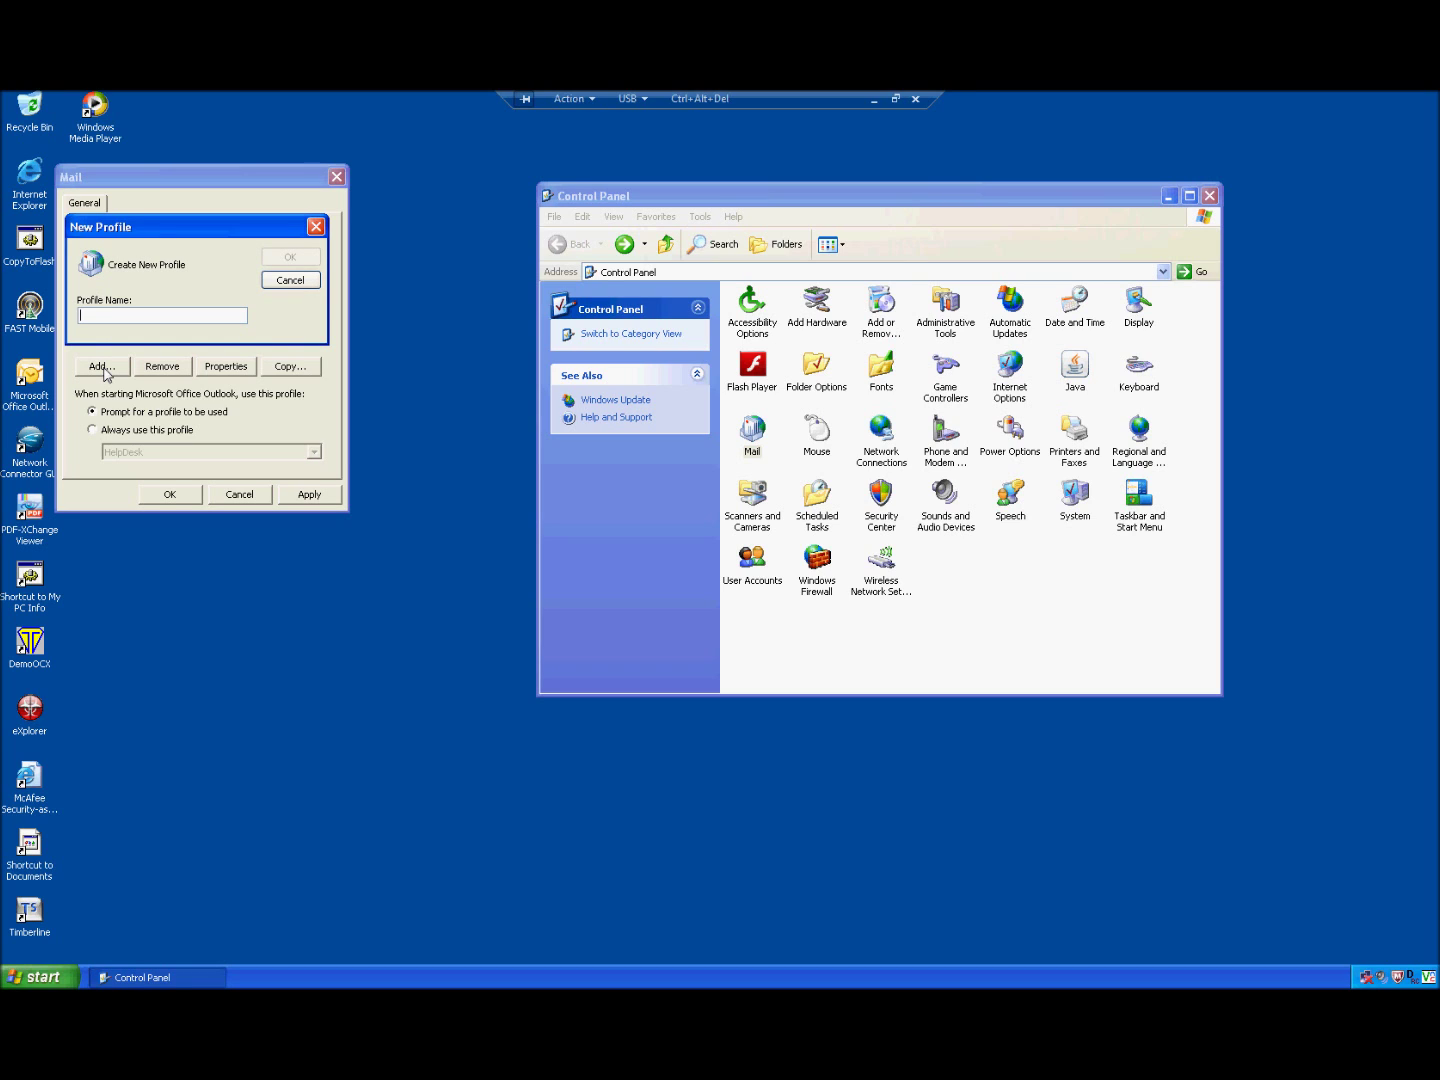
{"action": "type", "text": "CS Email"}
{"action": "left_click", "coordinate": [288, 257]}
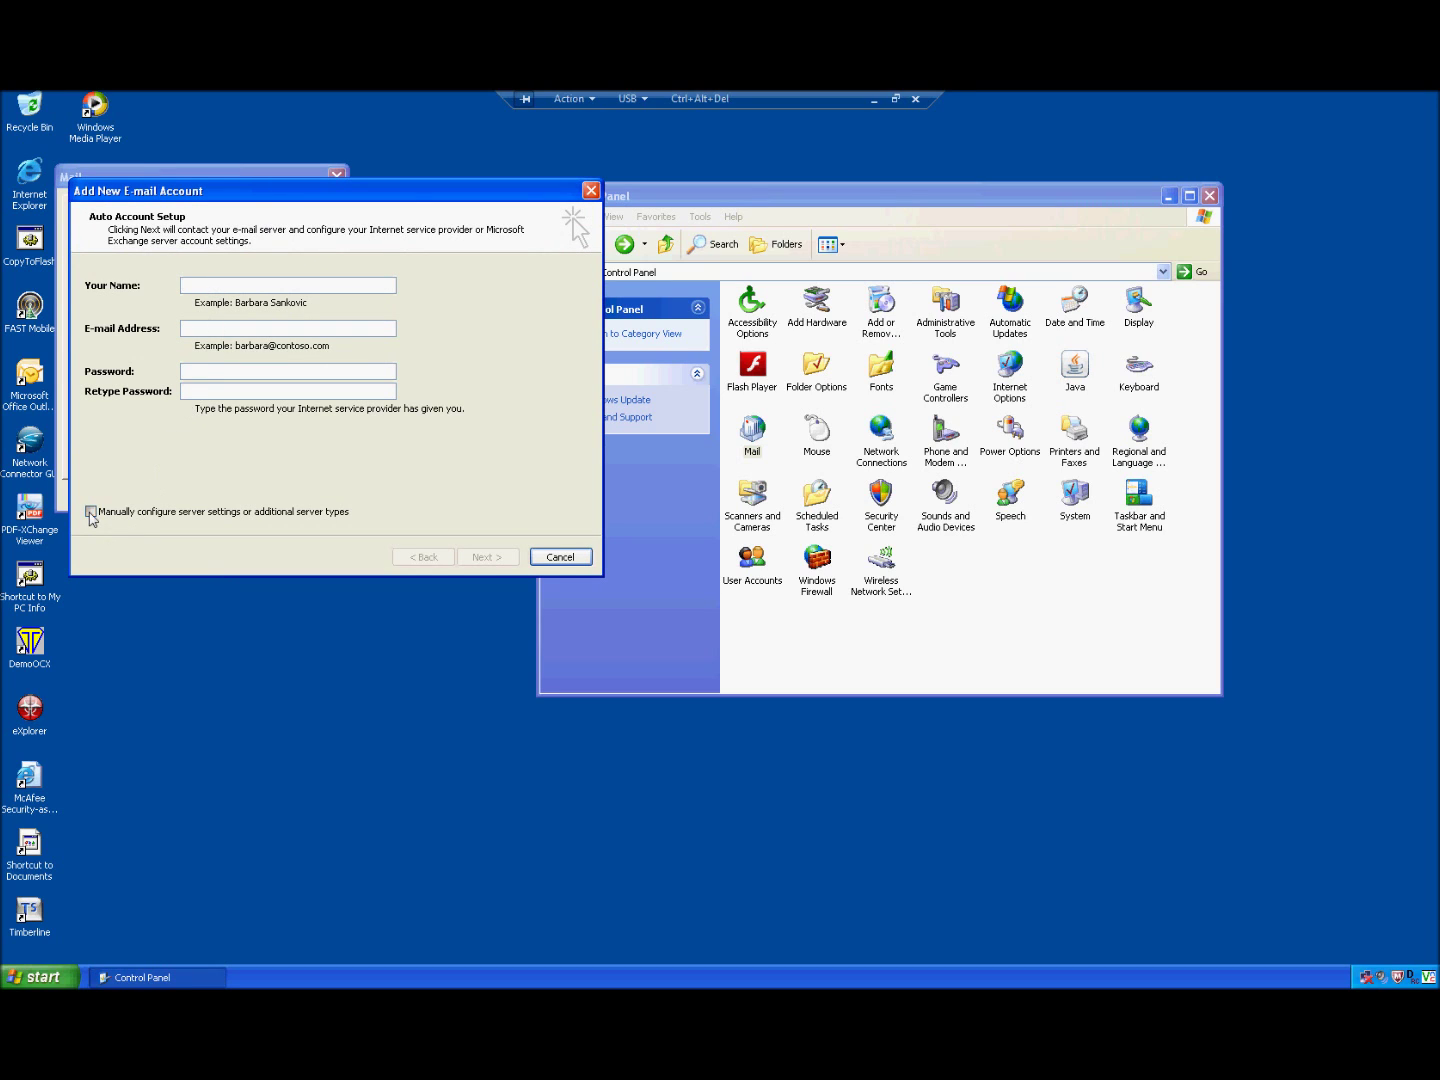
Step: Choose manual server configuration with Microsoft Exchange as the e-mail service
{"action": "left_click", "coordinate": [92, 512]}
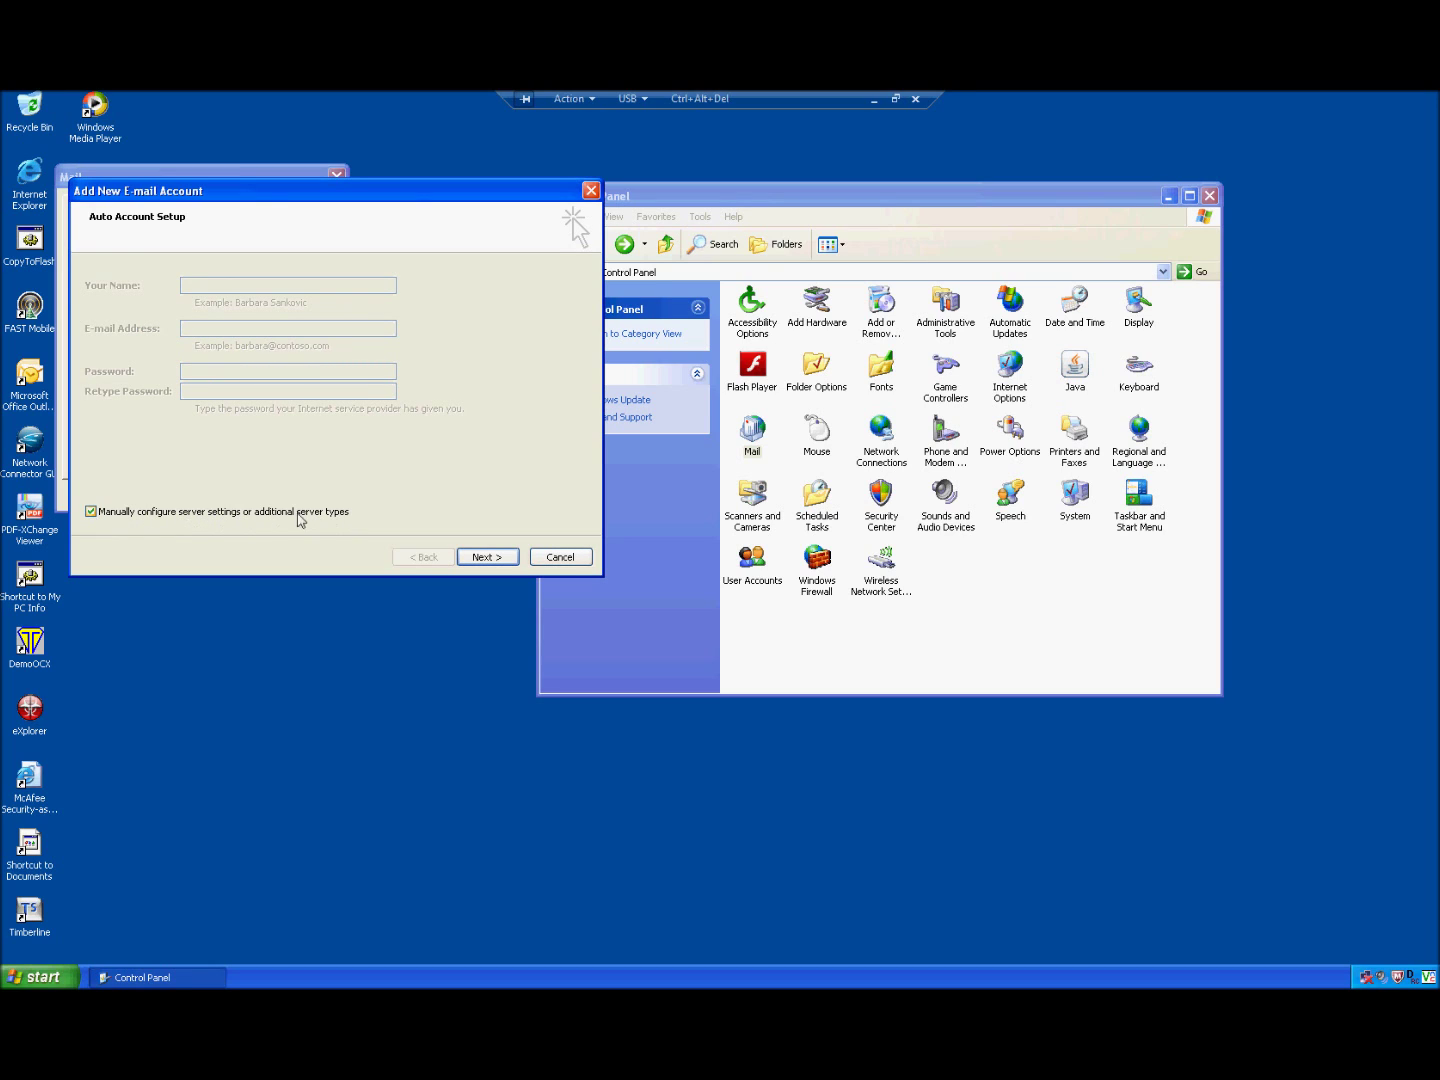
{"action": "left_click", "coordinate": [483, 557]}
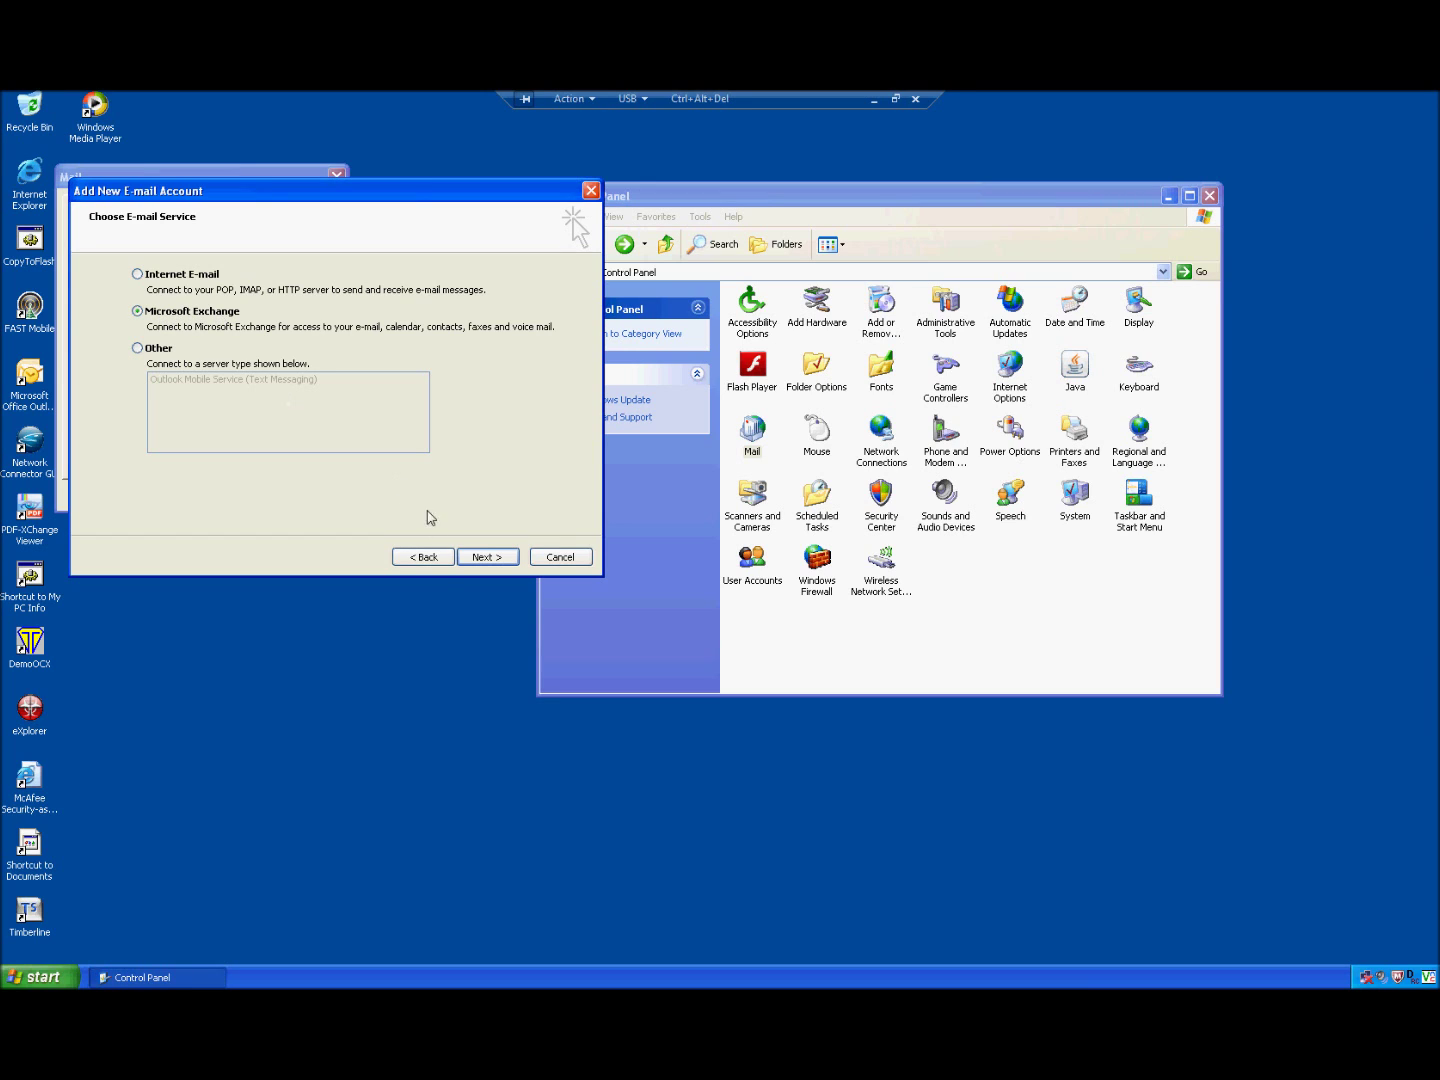
{"action": "left_click", "coordinate": [481, 559]}
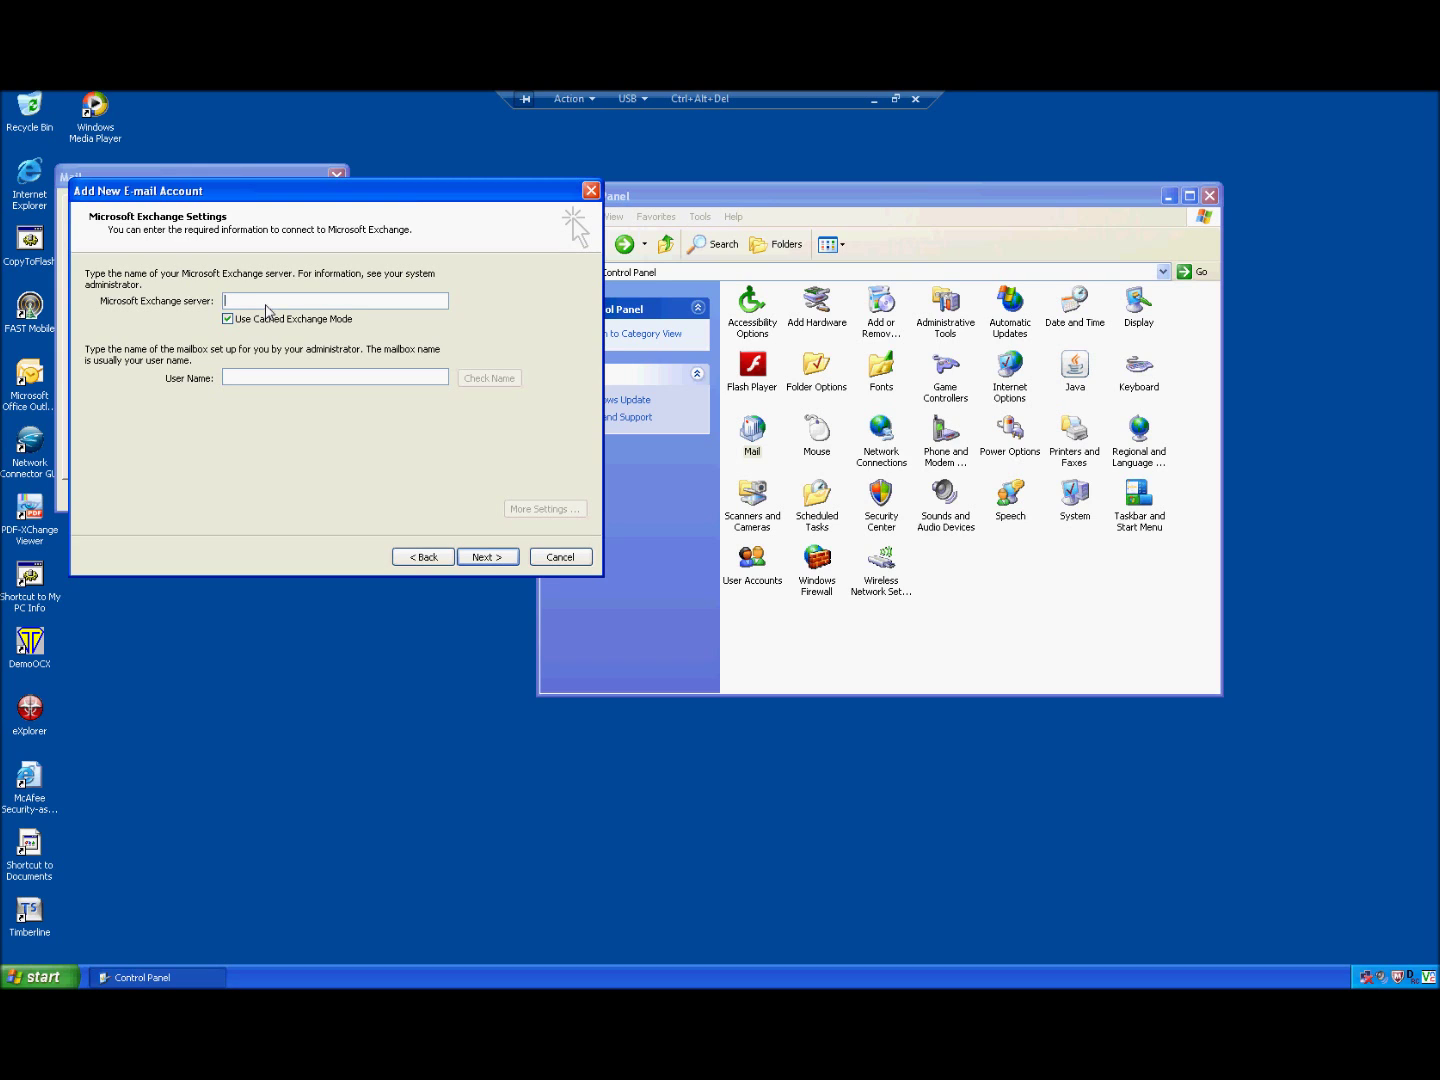
Step: Enter Exchange server 10.66.150.168 and the mailbox user name, then run Check Name
{"action": "type", "text": "10.66.150.168"}
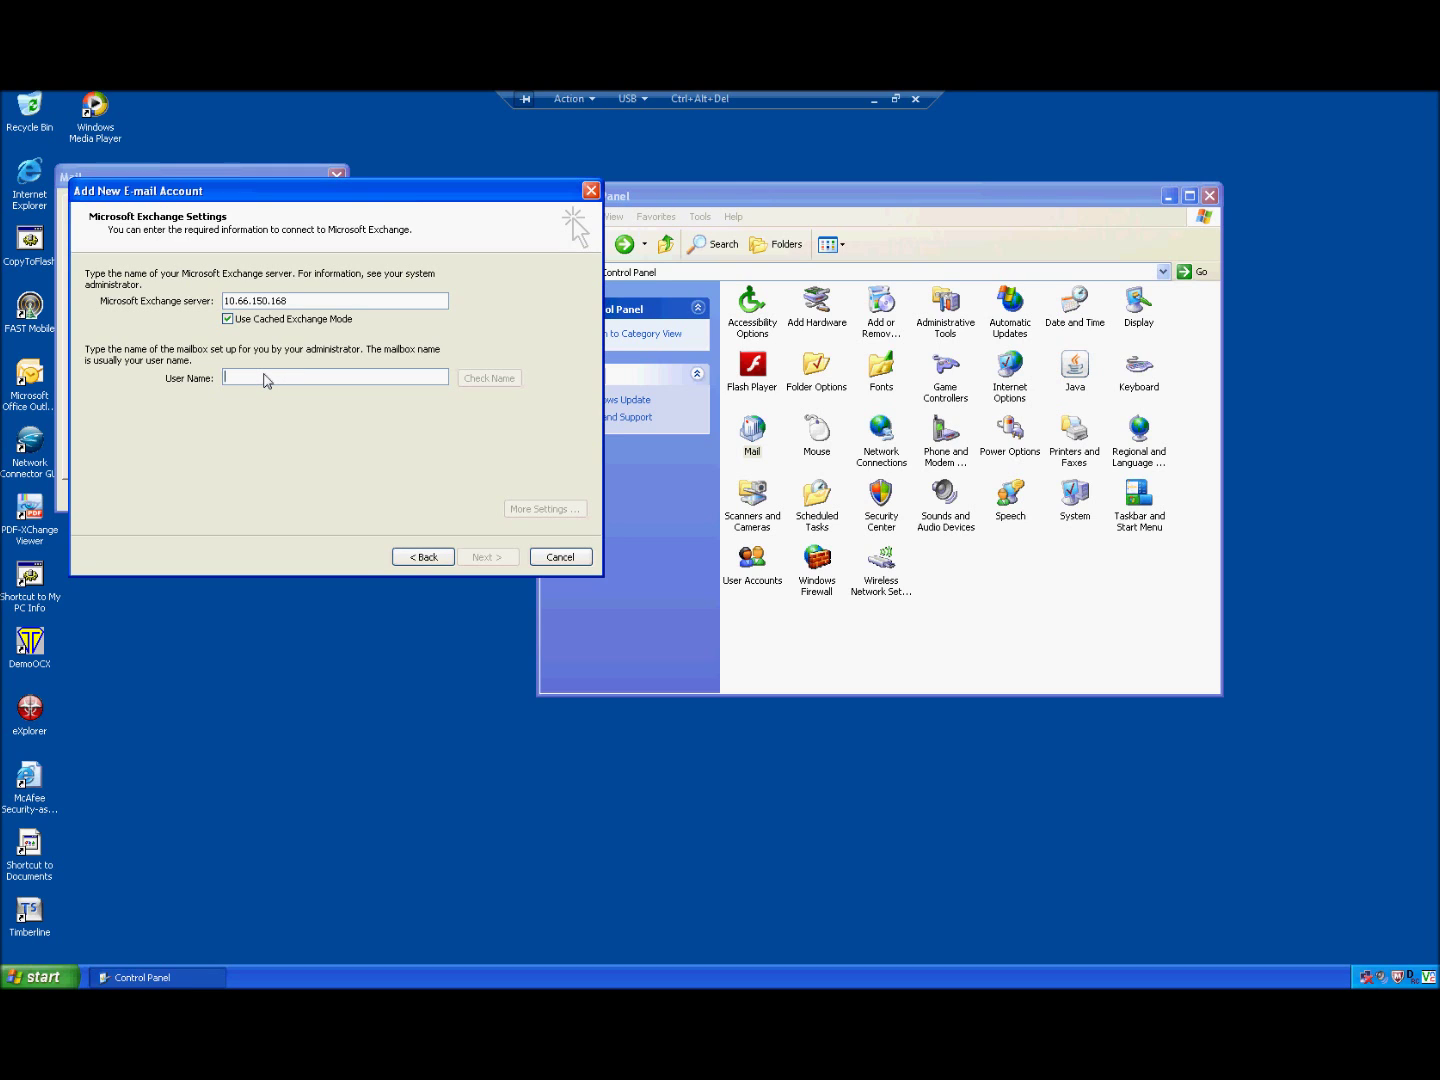
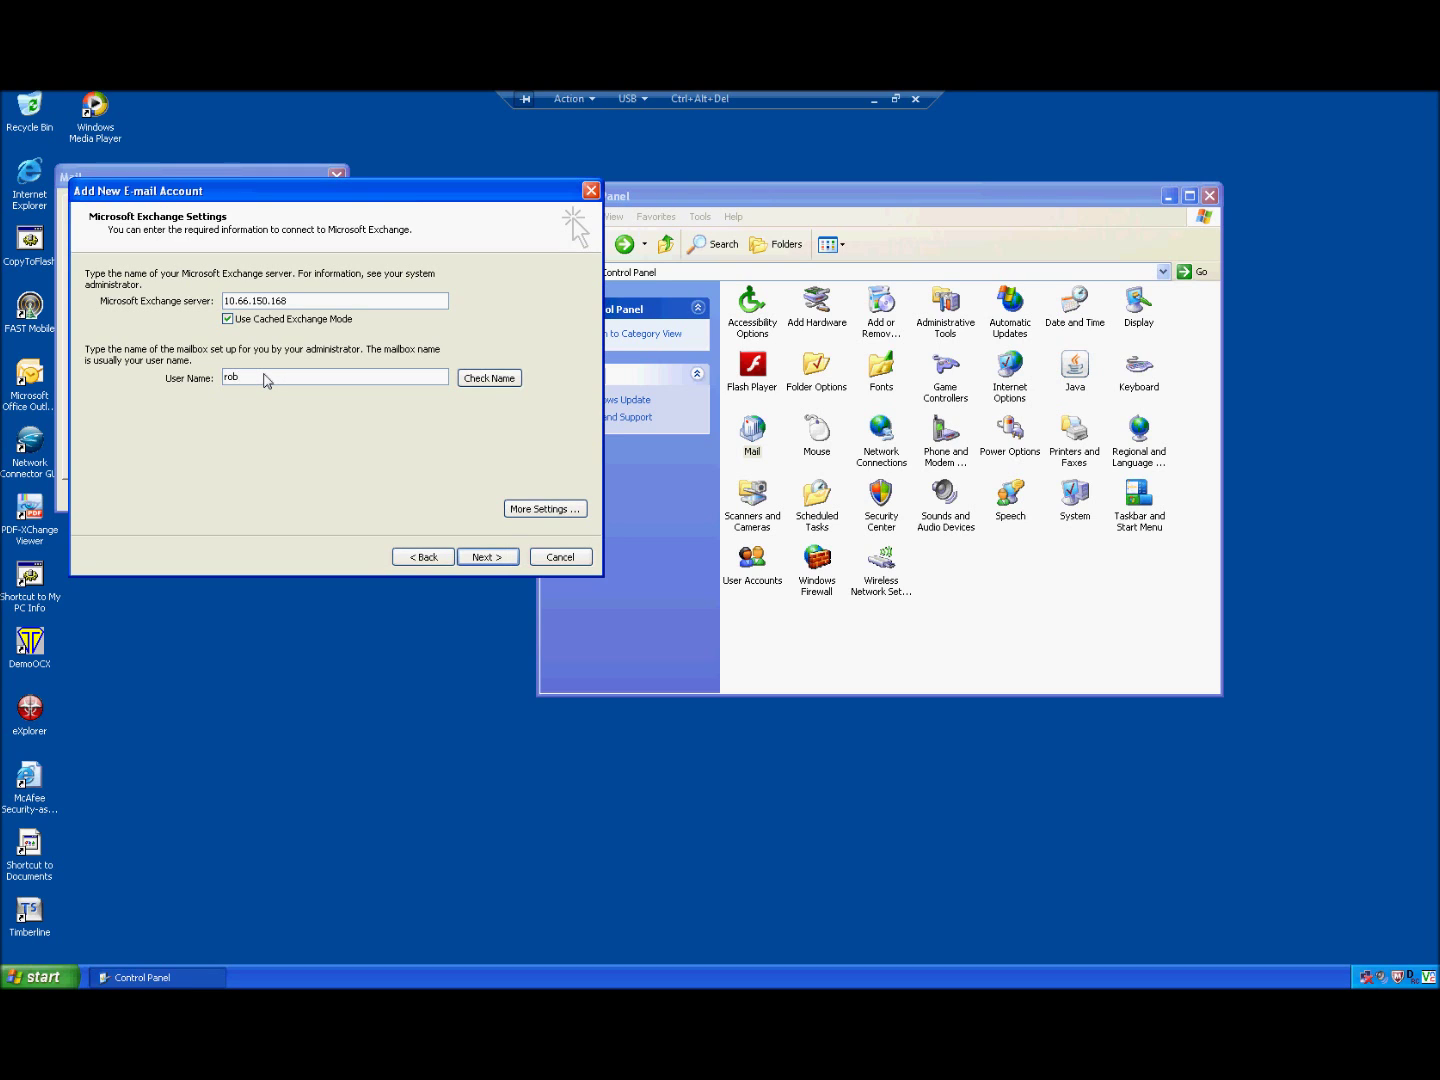
{"action": "left_click", "coordinate": [511, 381]}
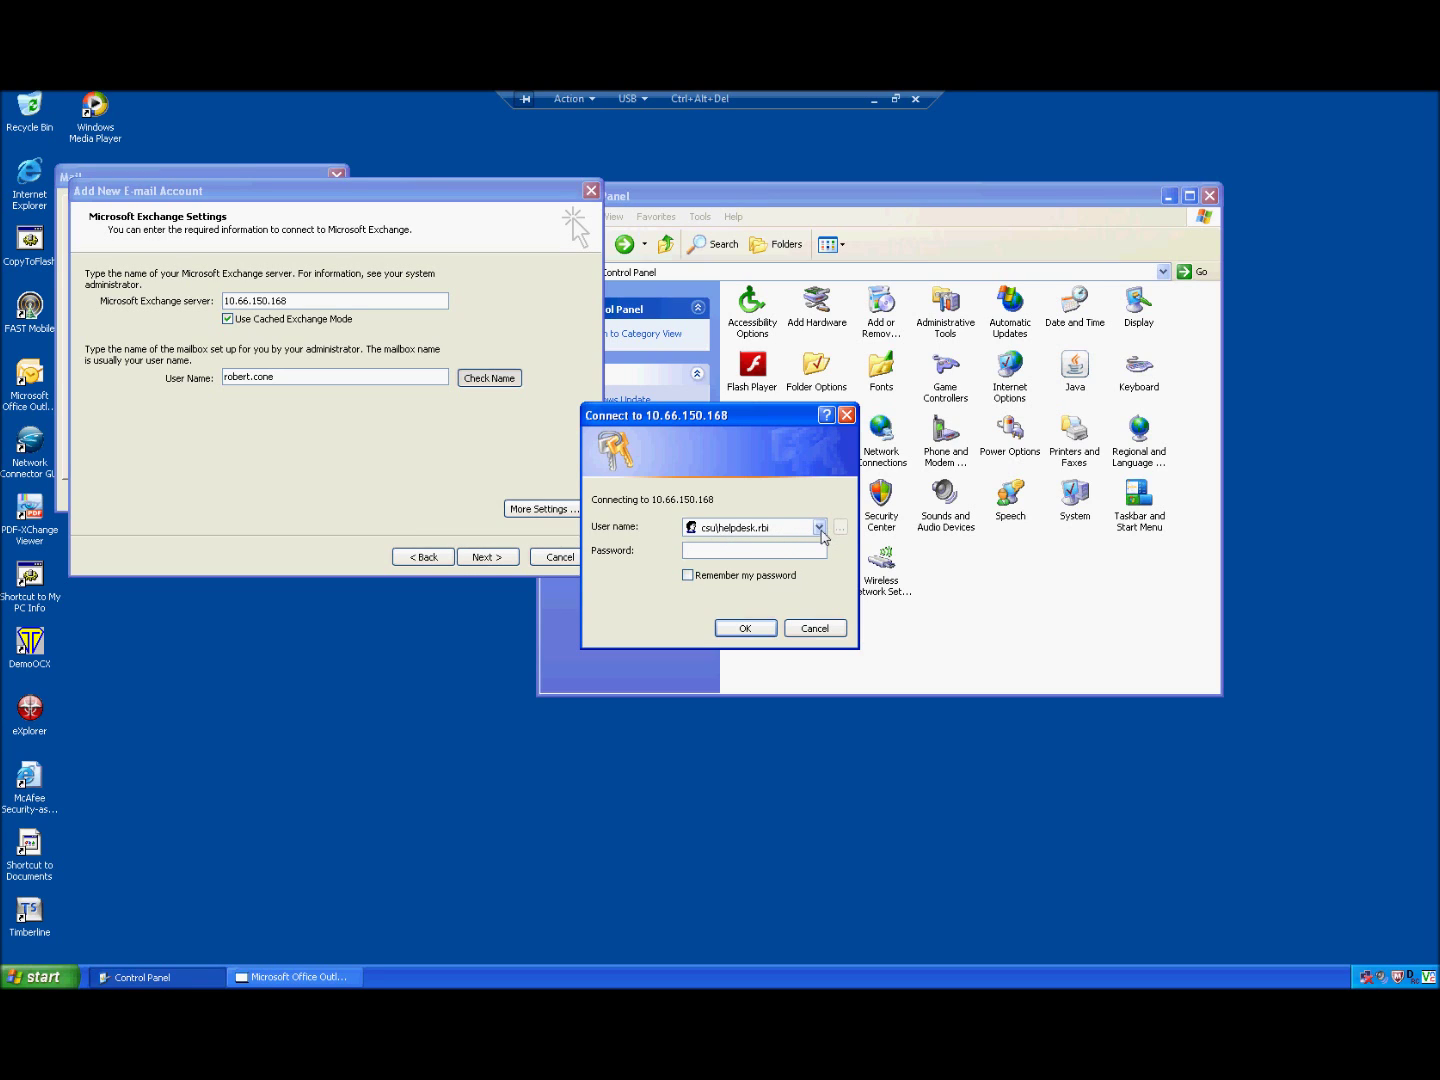
Step: Log in with the domain user name and password, remembered, so the server resolves to CSWEBMAIL4.cs.loc
{"action": "double_click", "coordinate": [789, 536]}
{"action": "key", "text": "BackSpace"}
{"action": "type", "text": "**********"}
{"action": "left_click", "coordinate": [689, 576]}
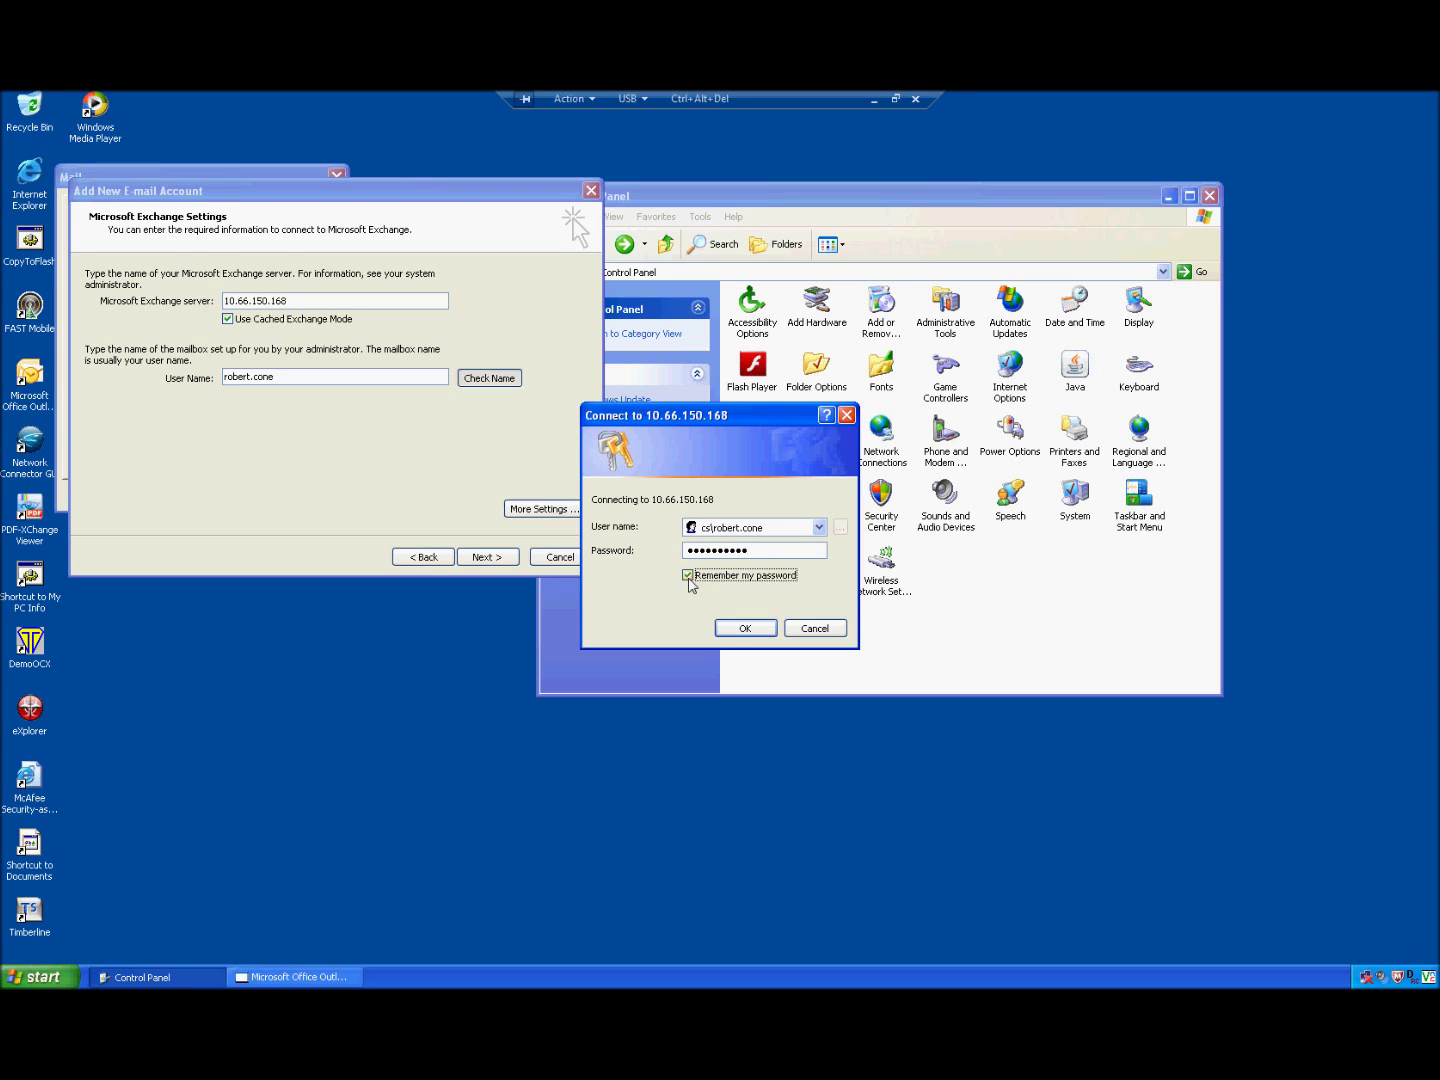
{"action": "left_click", "coordinate": [744, 628]}
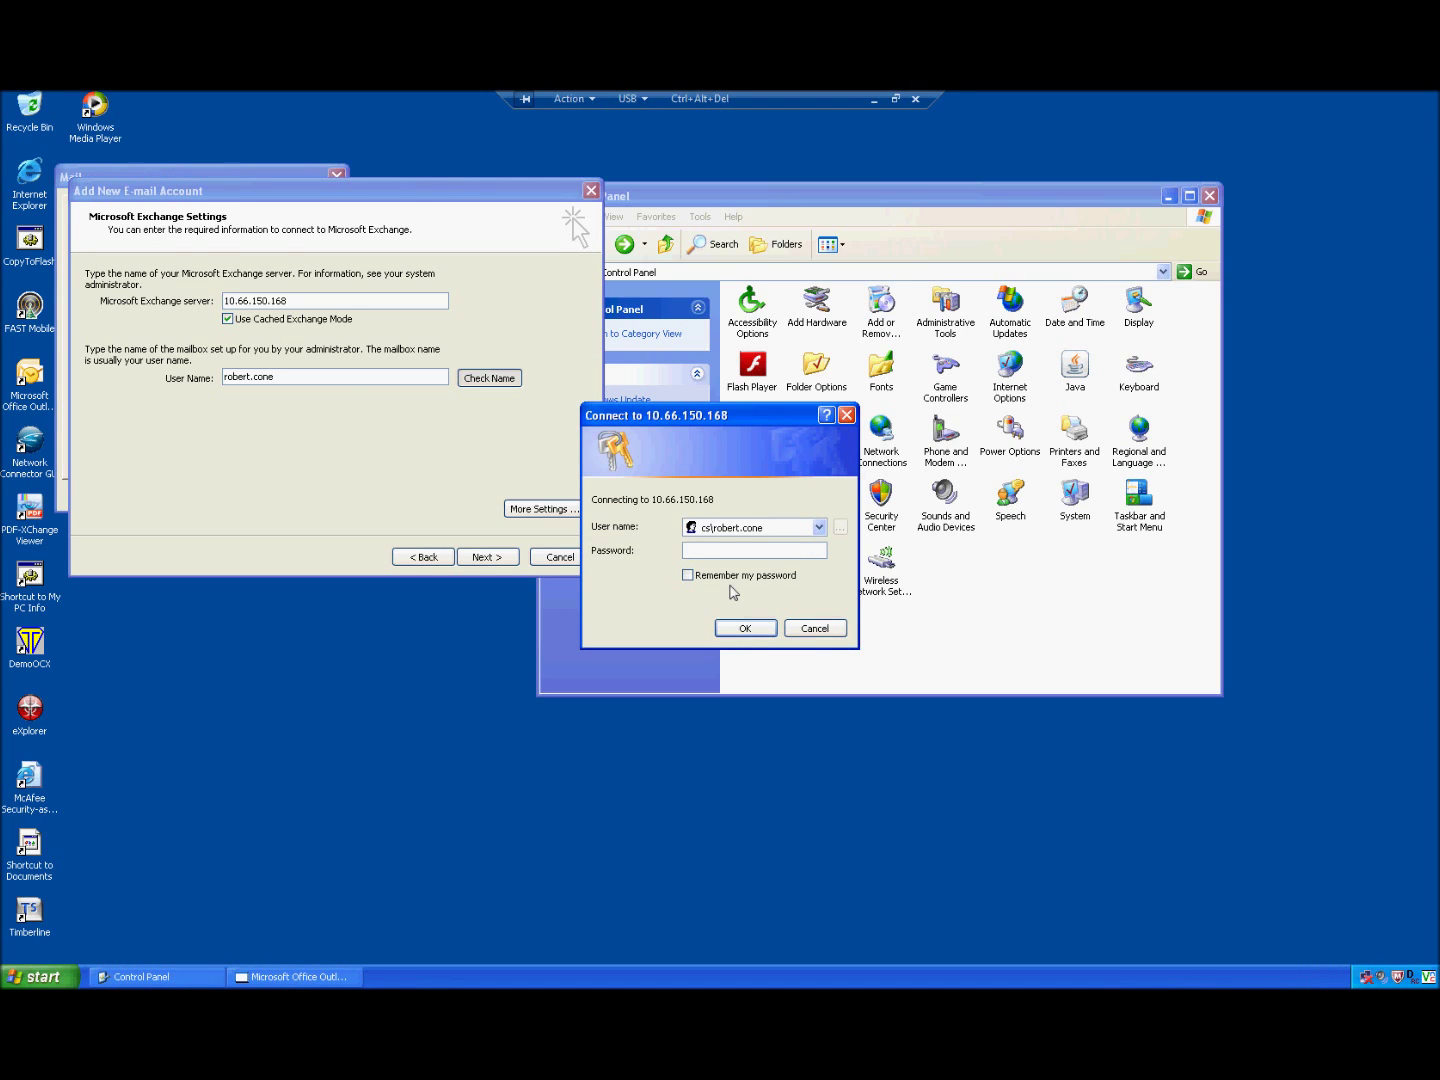
{"action": "type", "text": "***********"}
{"action": "left_click", "coordinate": [742, 629]}
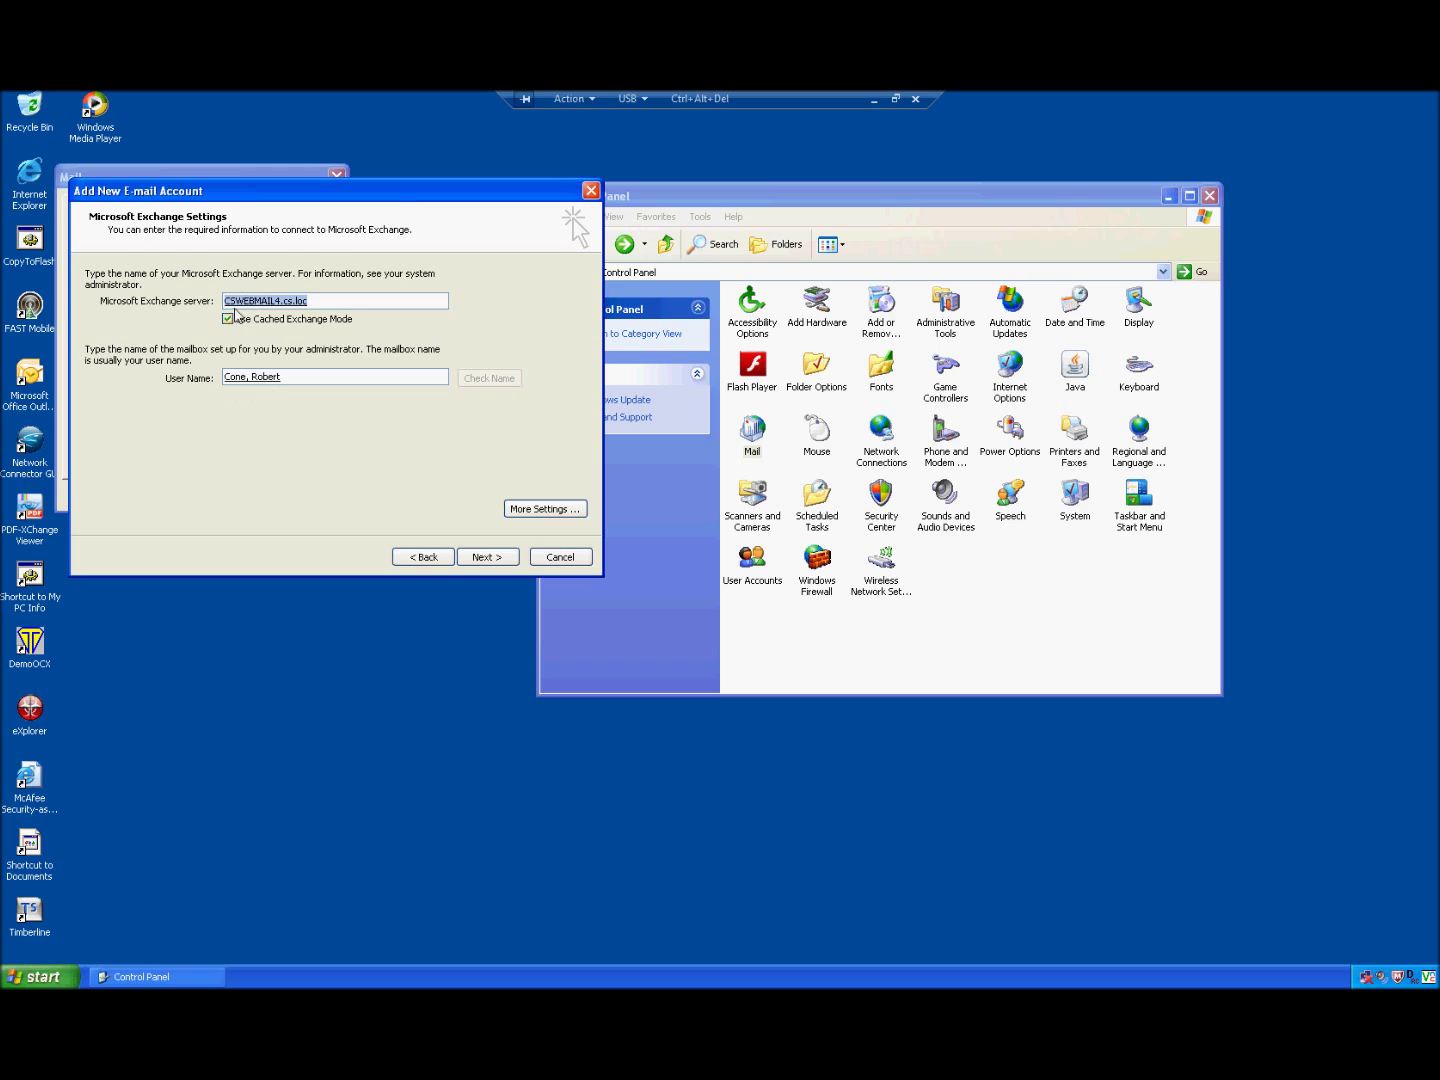
Step: In More Settings > Connection, enable Connect to Microsoft Exchange using HTTP
{"action": "left_click", "coordinate": [327, 305]}
{"action": "left_click", "coordinate": [527, 510]}
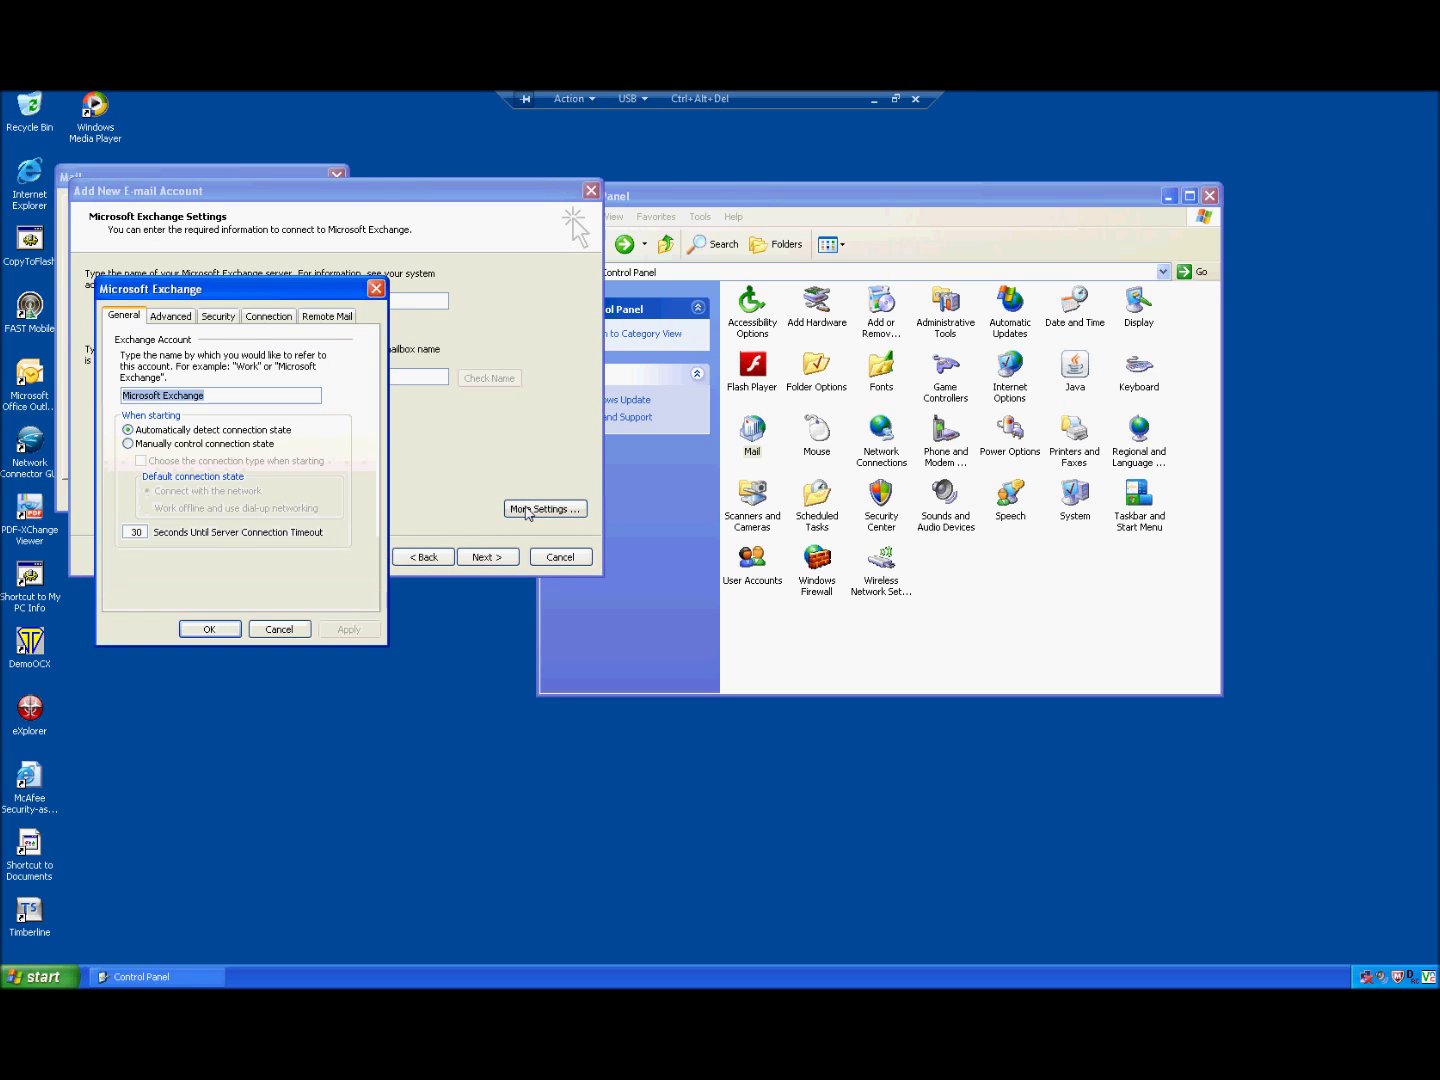
{"action": "left_click", "coordinate": [266, 317]}
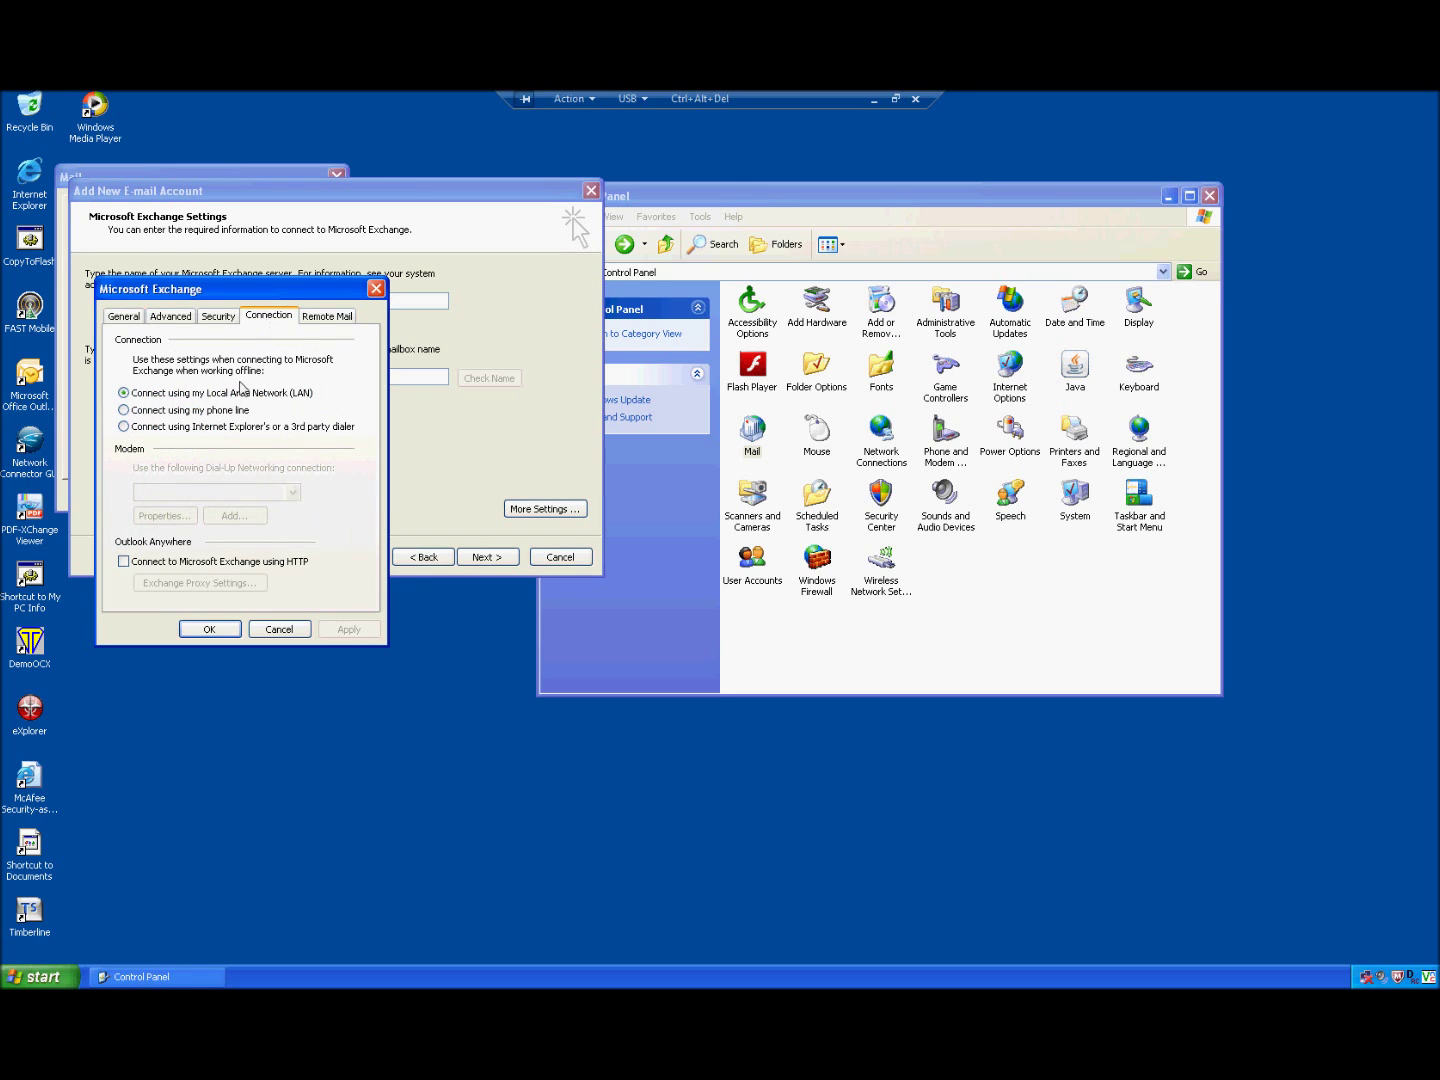
{"action": "left_click", "coordinate": [124, 563]}
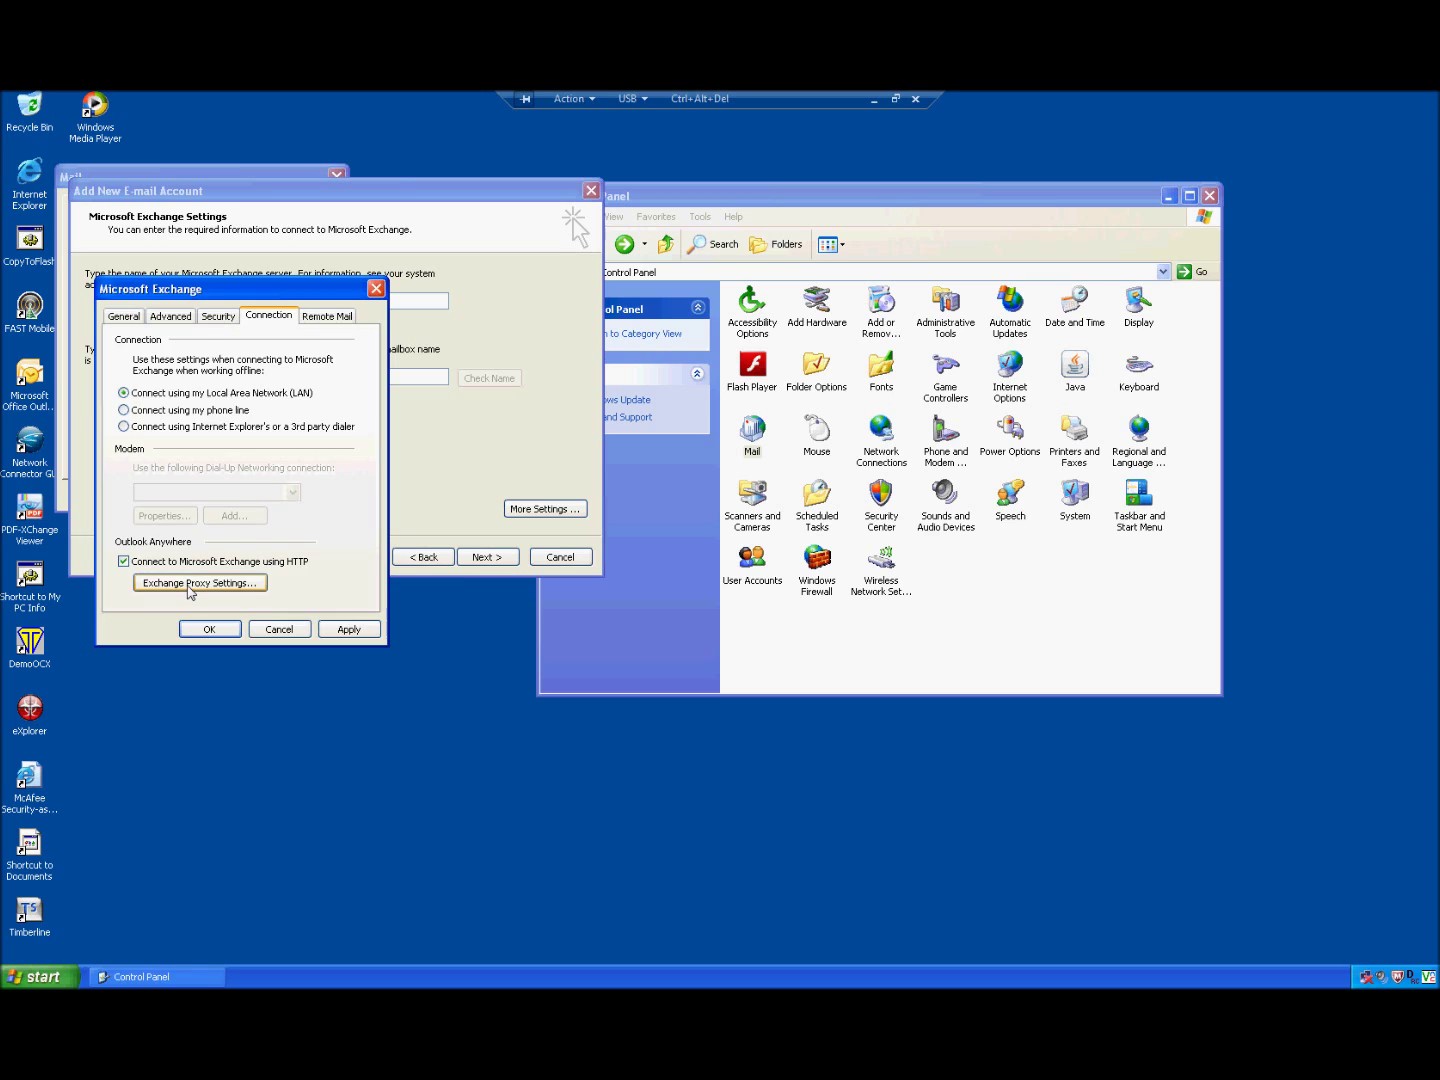
{"action": "left_click", "coordinate": [190, 590]}
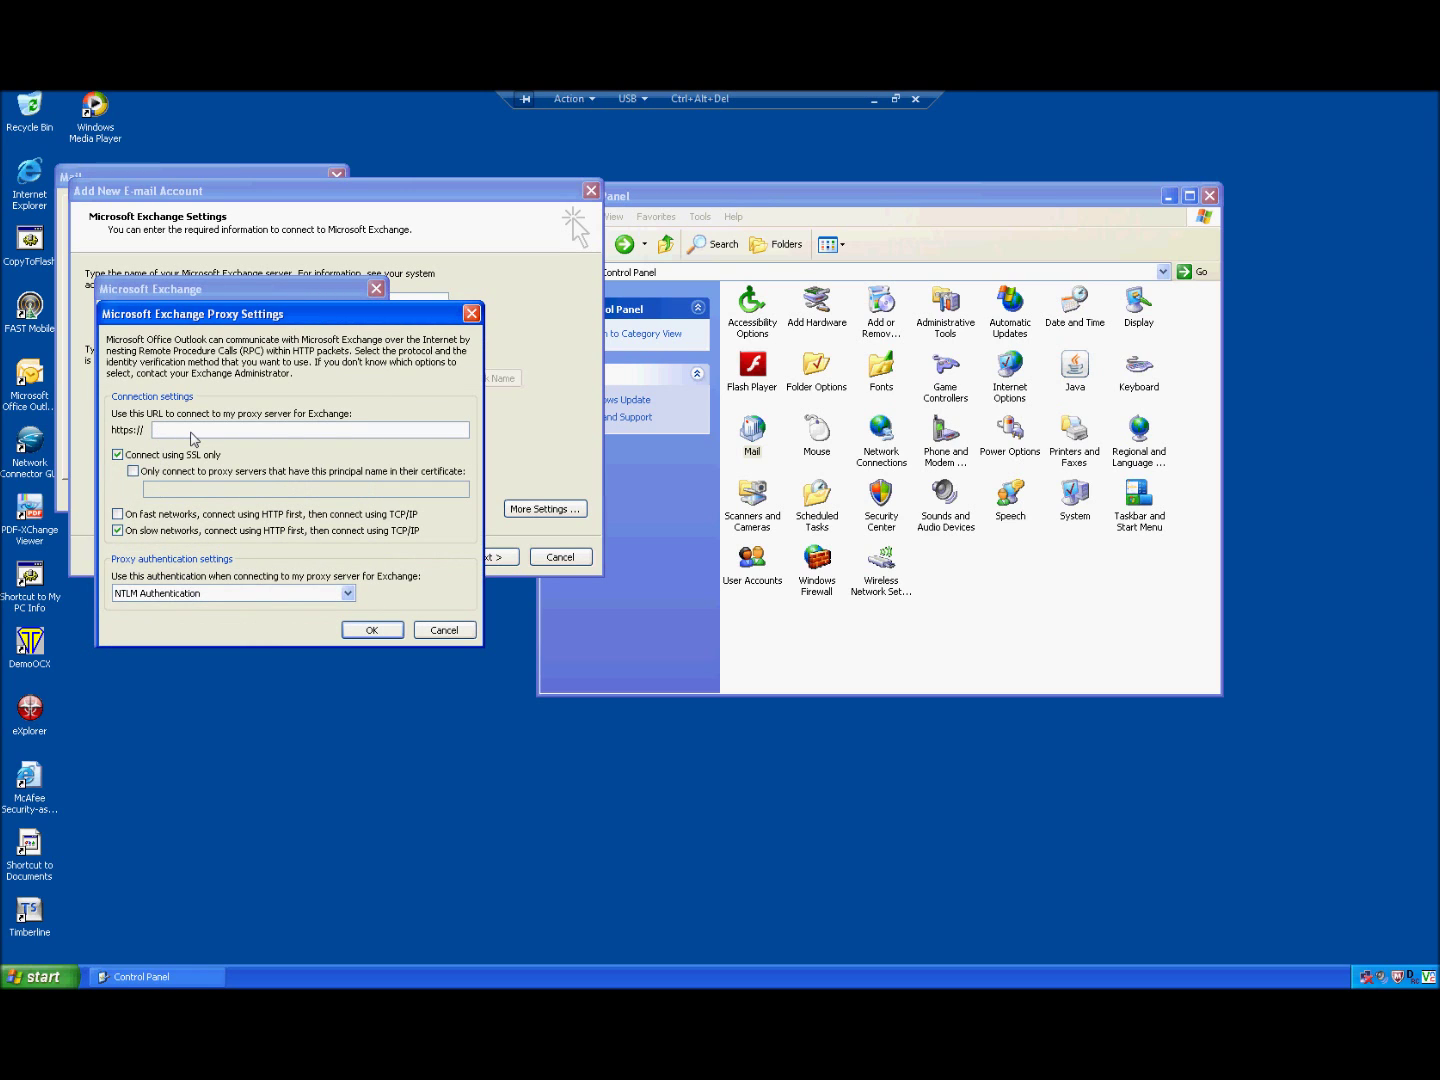
Step: Set proxy URL webmail.comsysusa.com, prefer HTTP on fast networks, and use Basic Authentication
{"action": "type", "text": "webmail.comsysusa.com"}
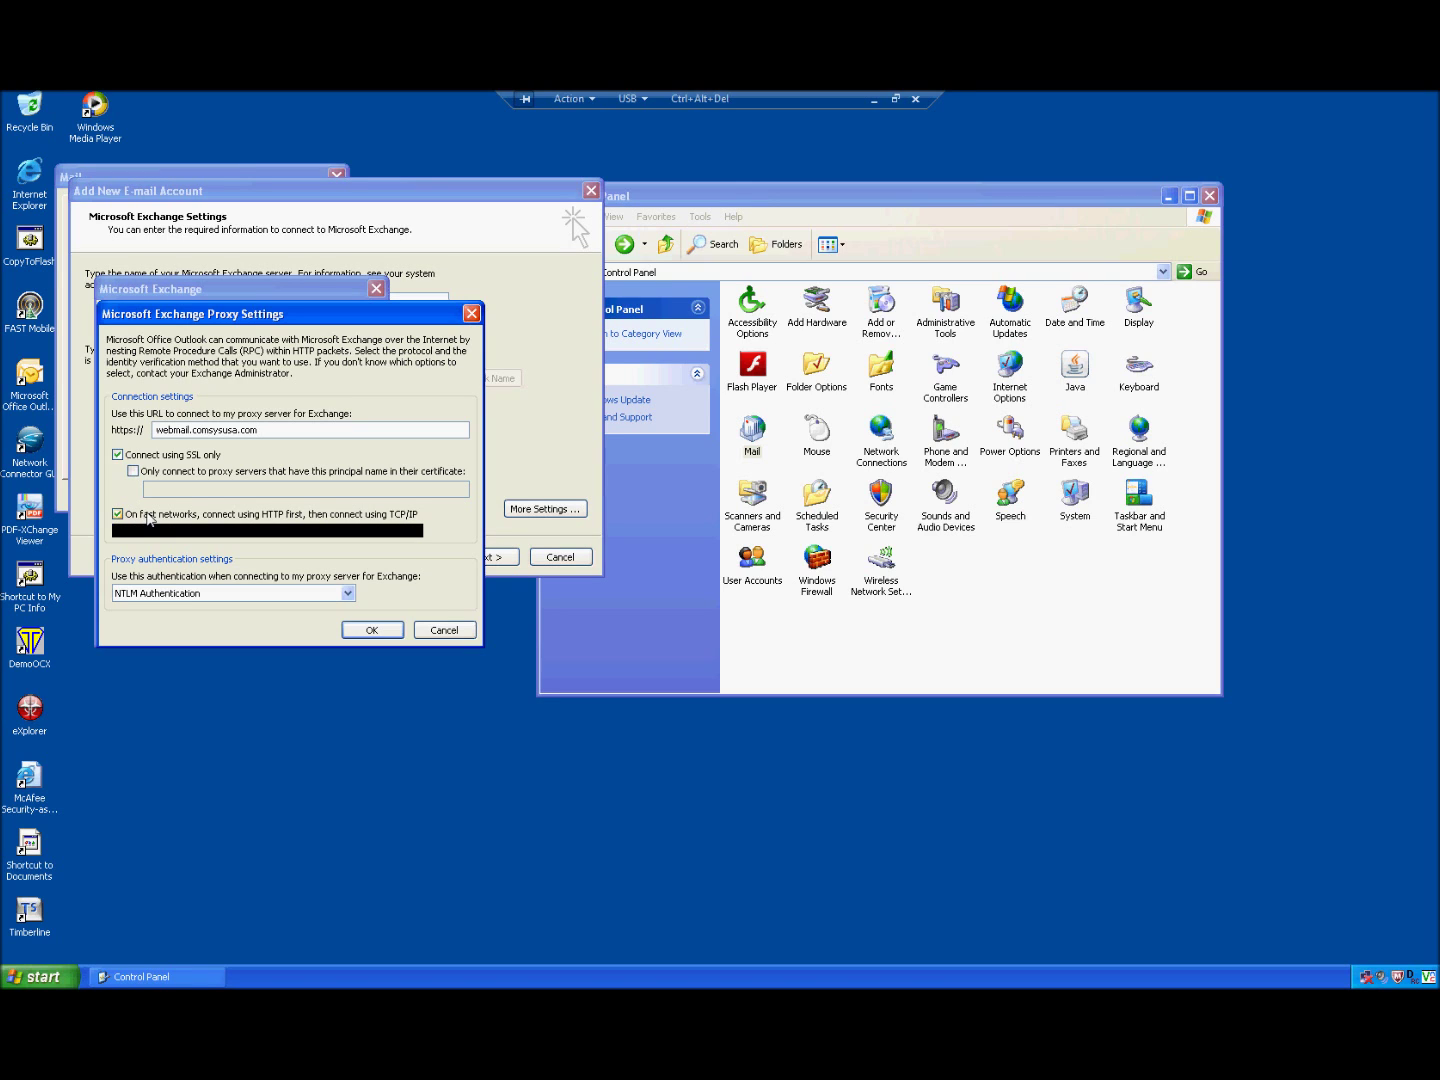
{"action": "left_click", "coordinate": [143, 516]}
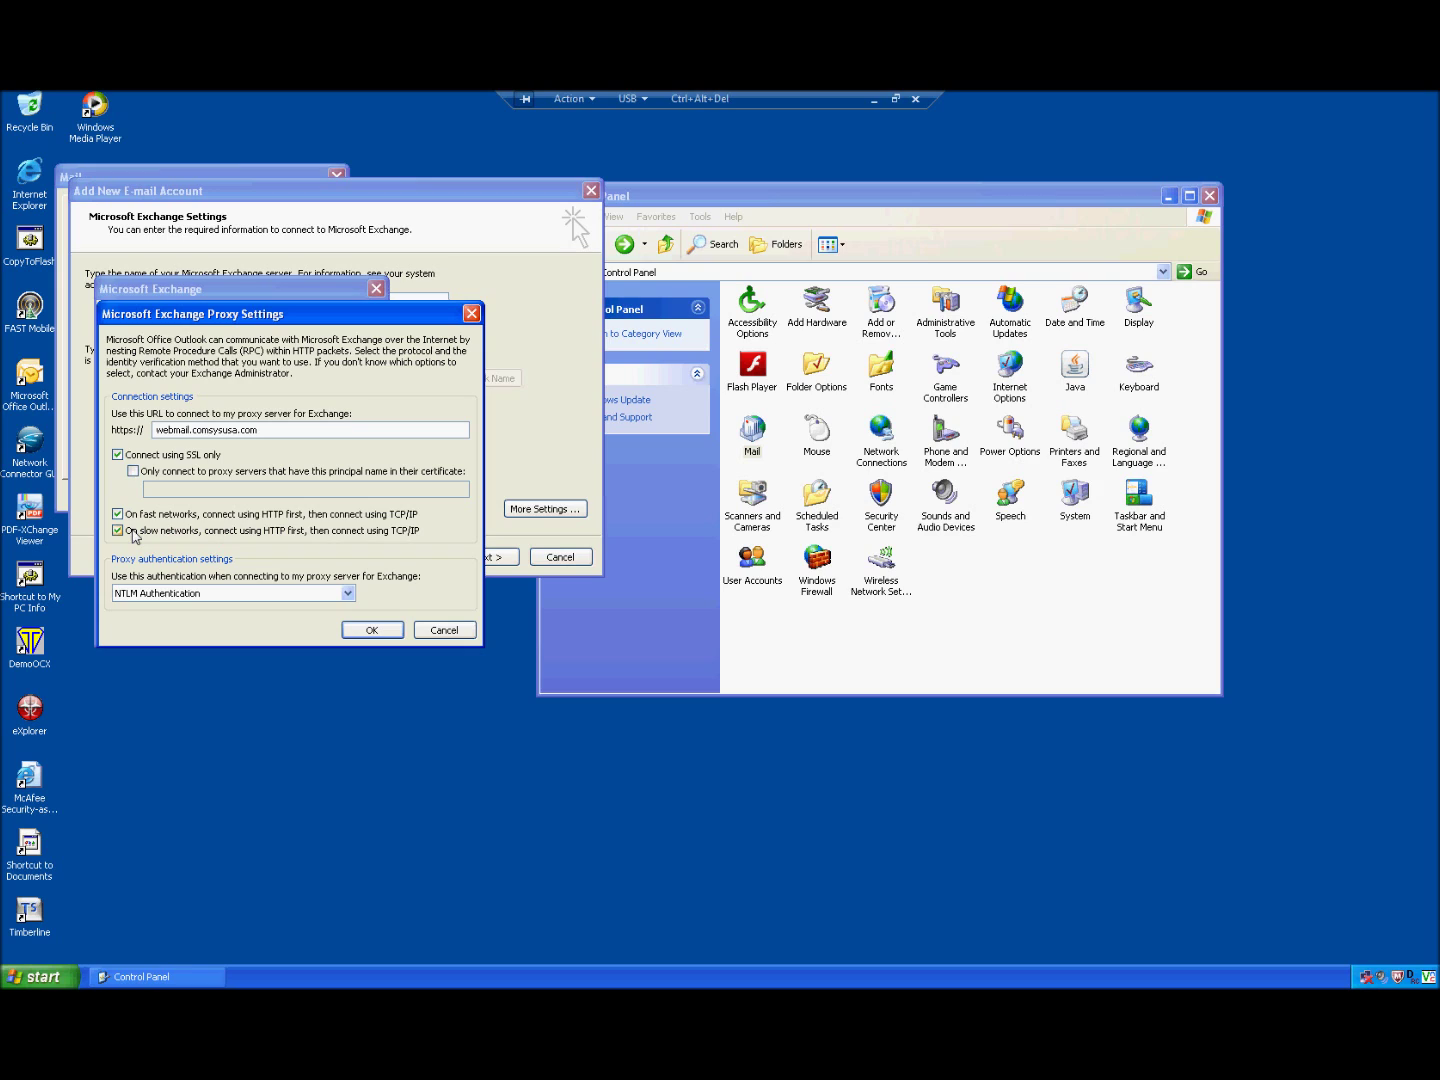
{"action": "left_click", "coordinate": [156, 598]}
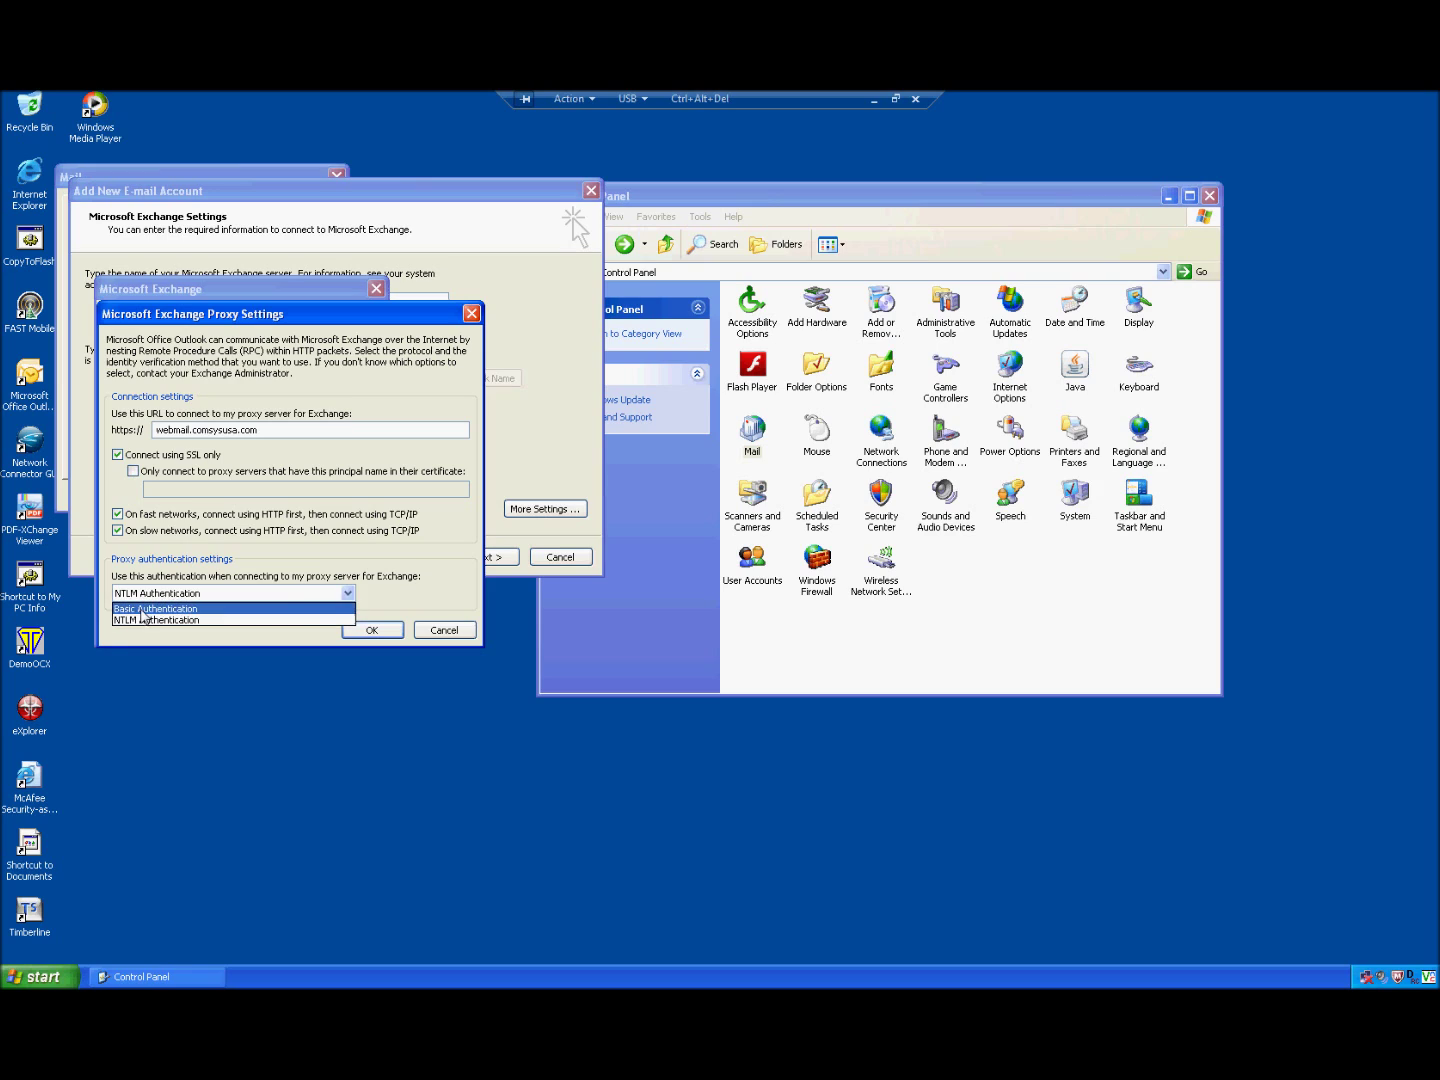
{"action": "left_click", "coordinate": [141, 608]}
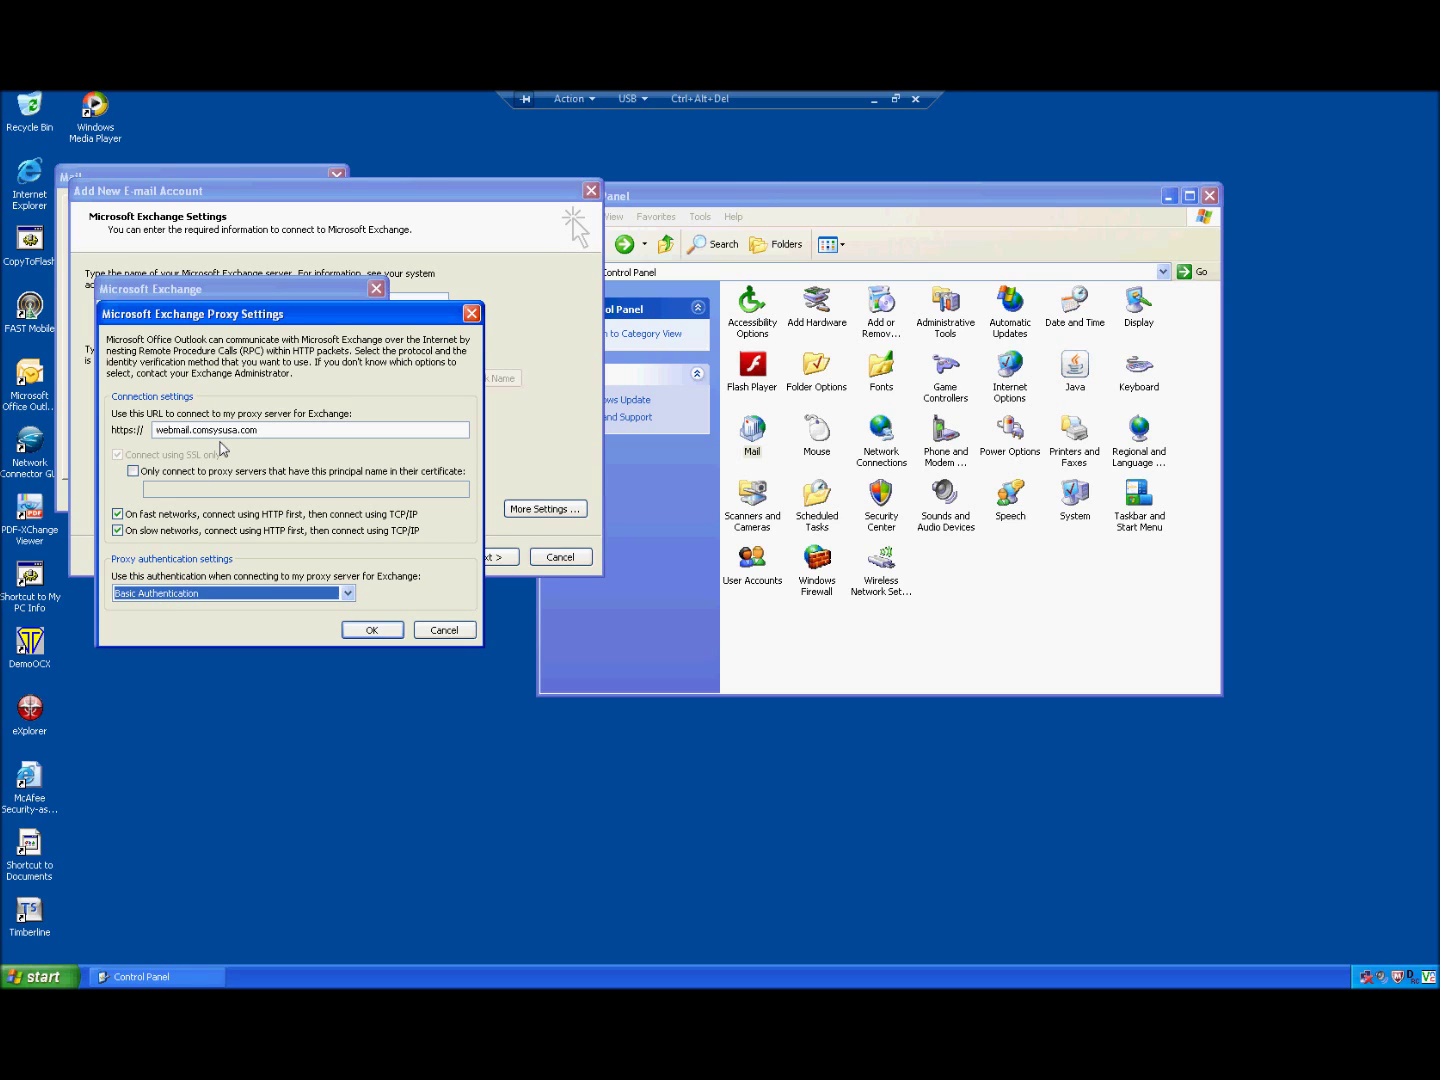
Step: Confirm the HTTP proxy settings, apply the Exchange settings, and finish adding the new e-mail account
{"action": "left_click", "coordinate": [368, 633]}
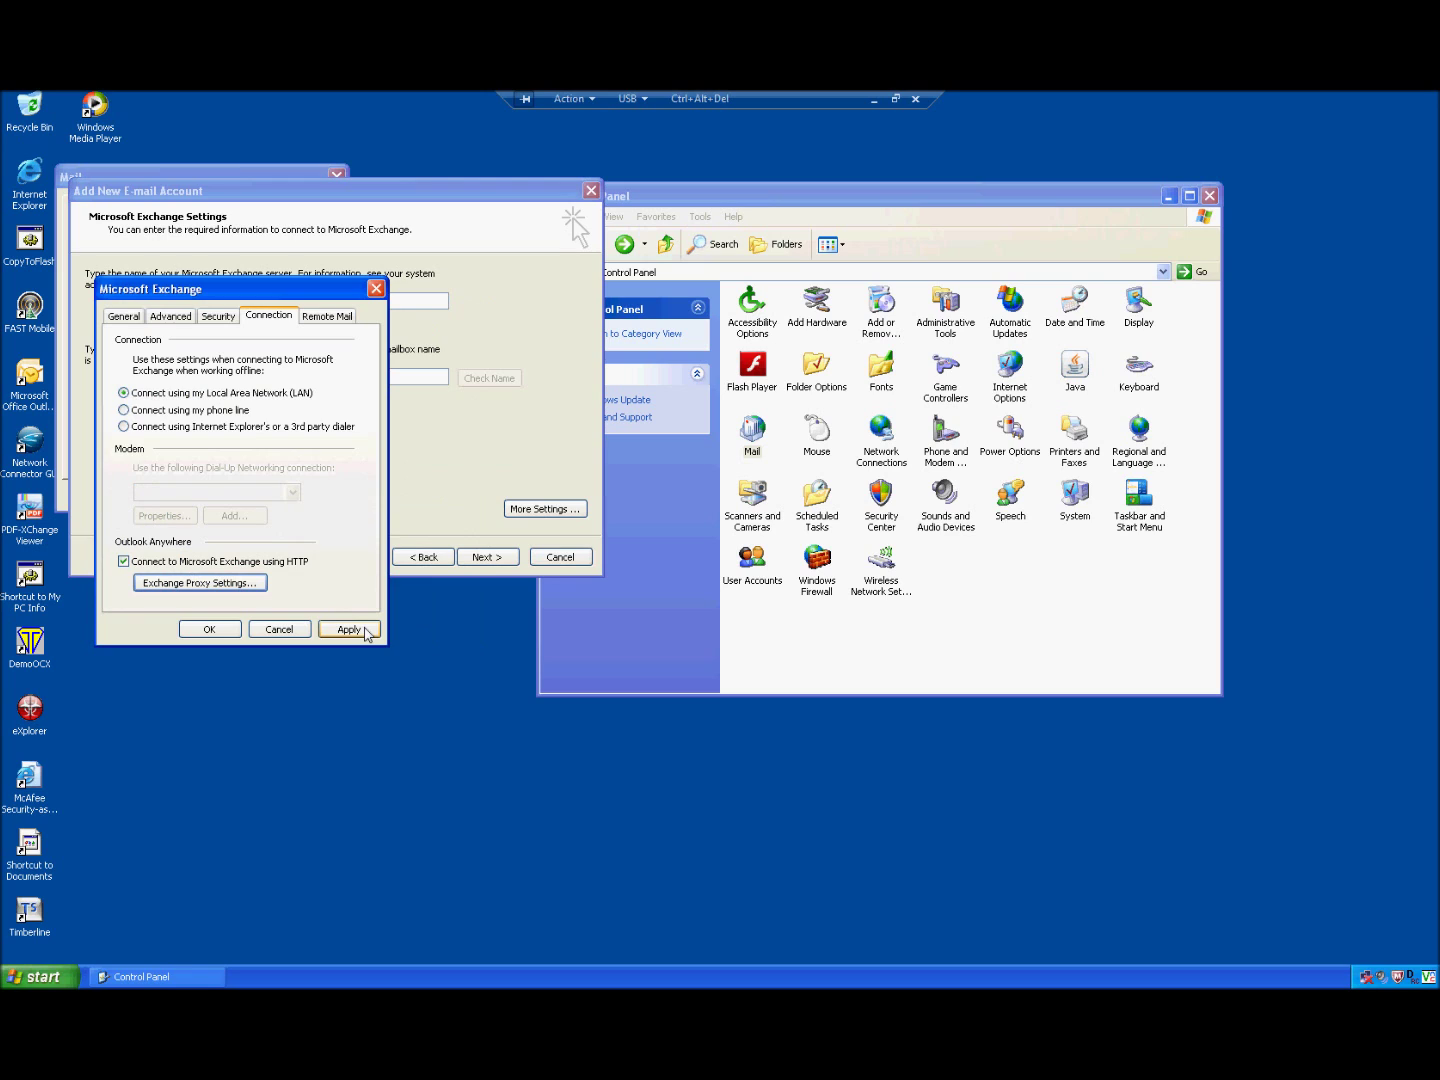
{"action": "left_click", "coordinate": [364, 631]}
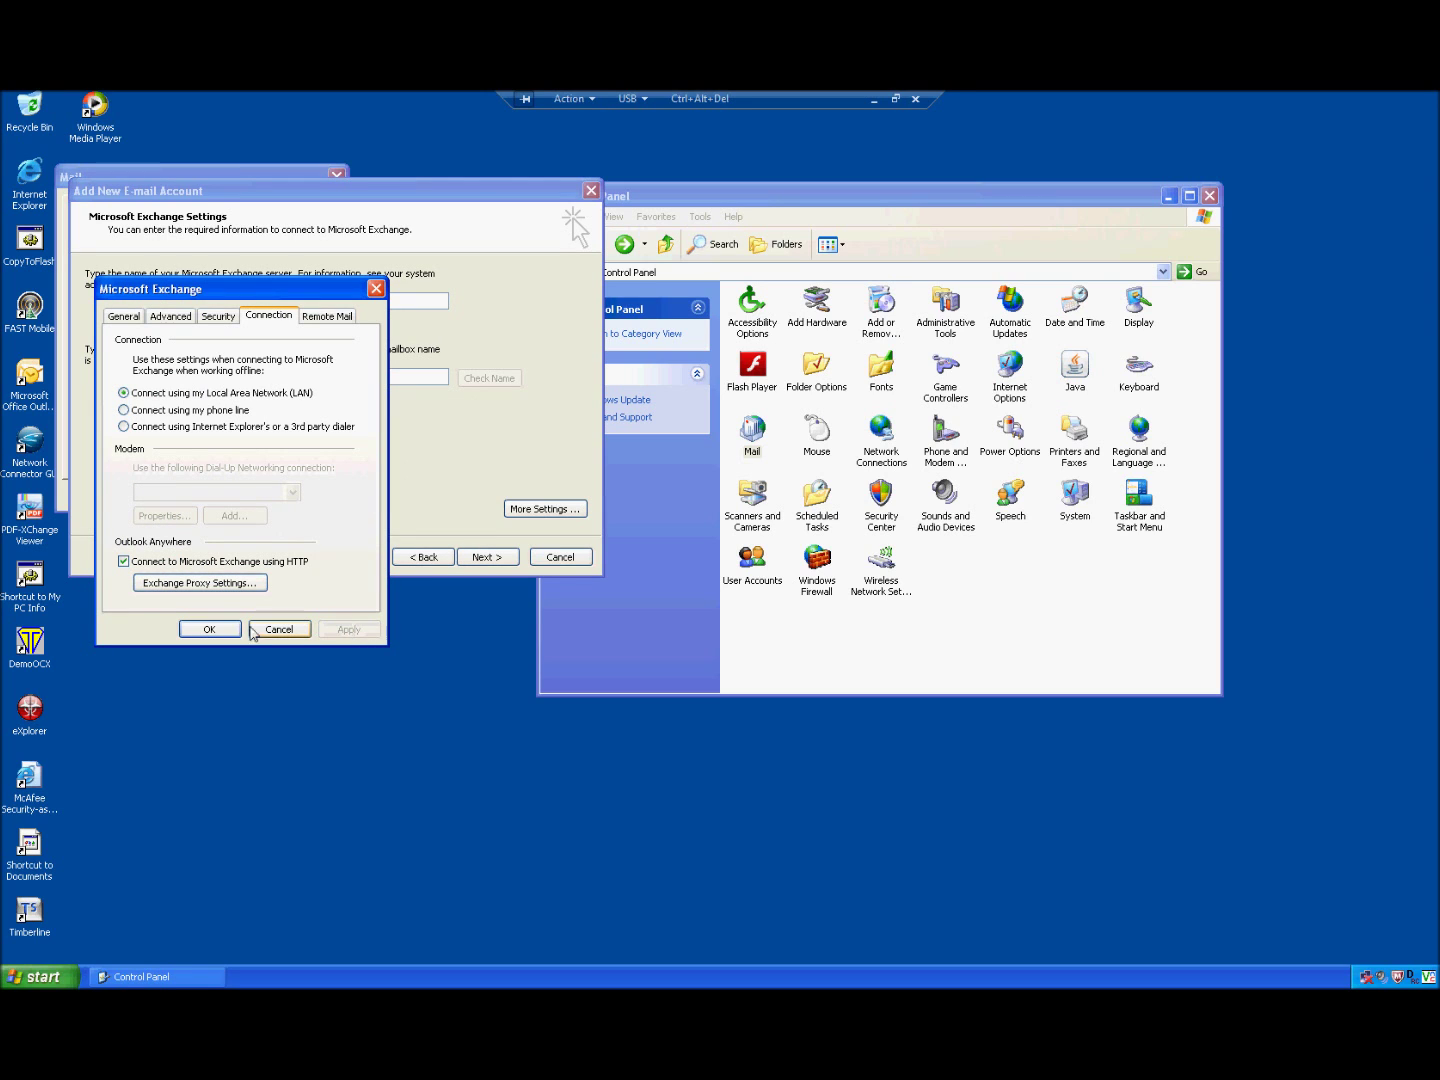
{"action": "left_click", "coordinate": [200, 627]}
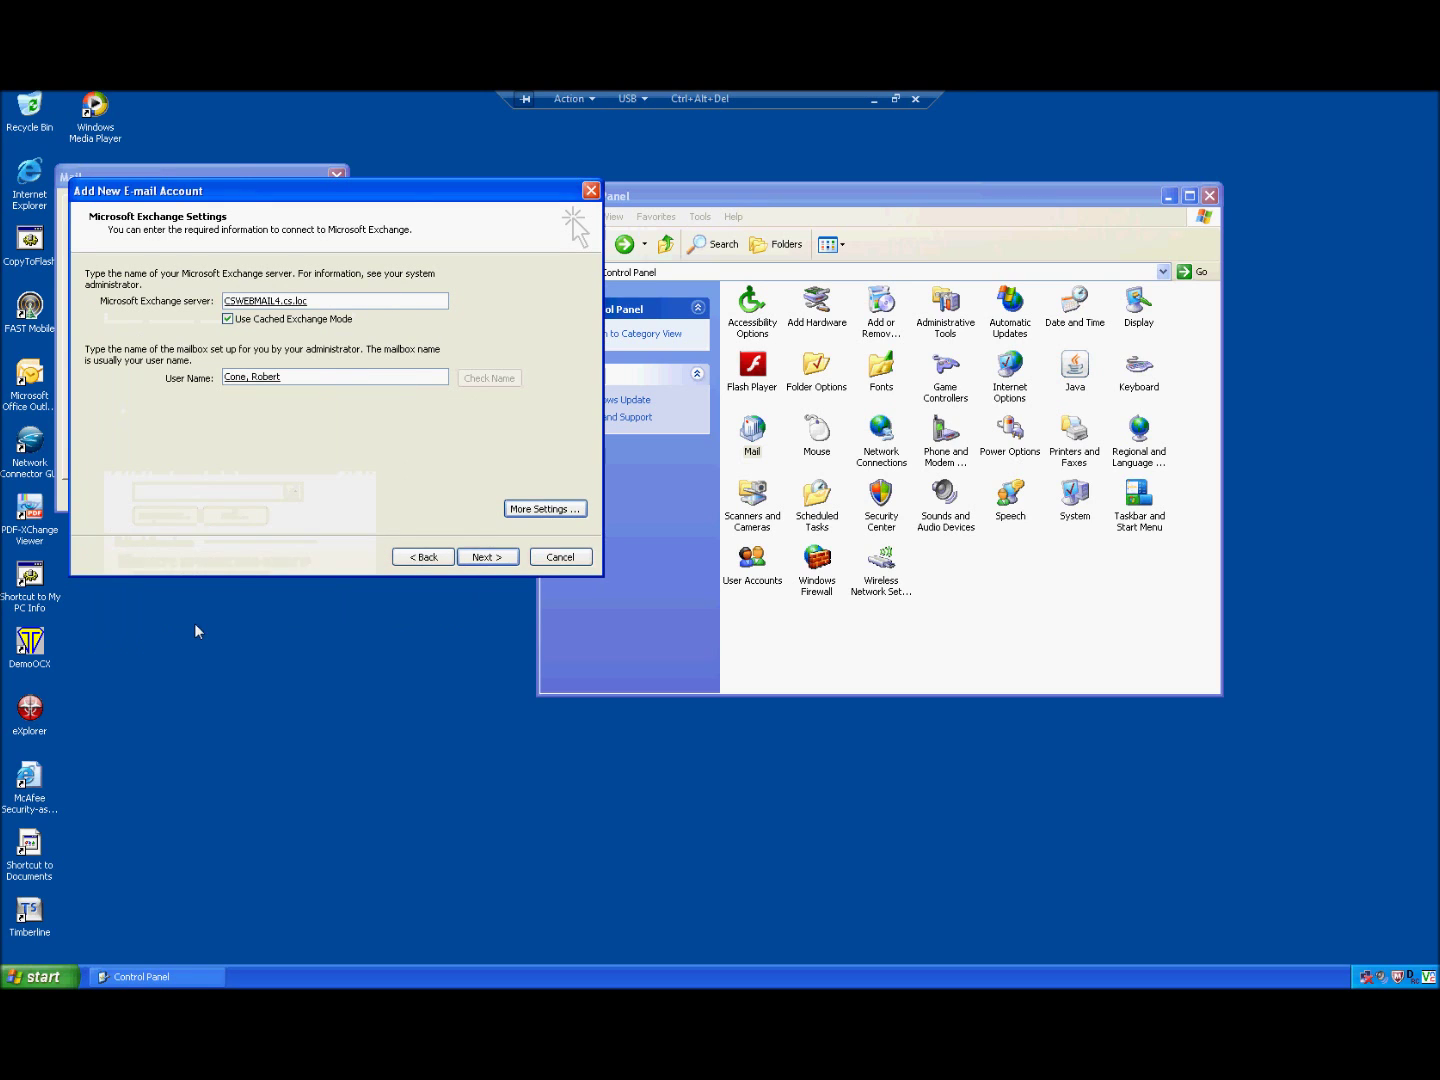
{"action": "left_click", "coordinate": [476, 556]}
{"action": "left_click", "coordinate": [487, 557]}
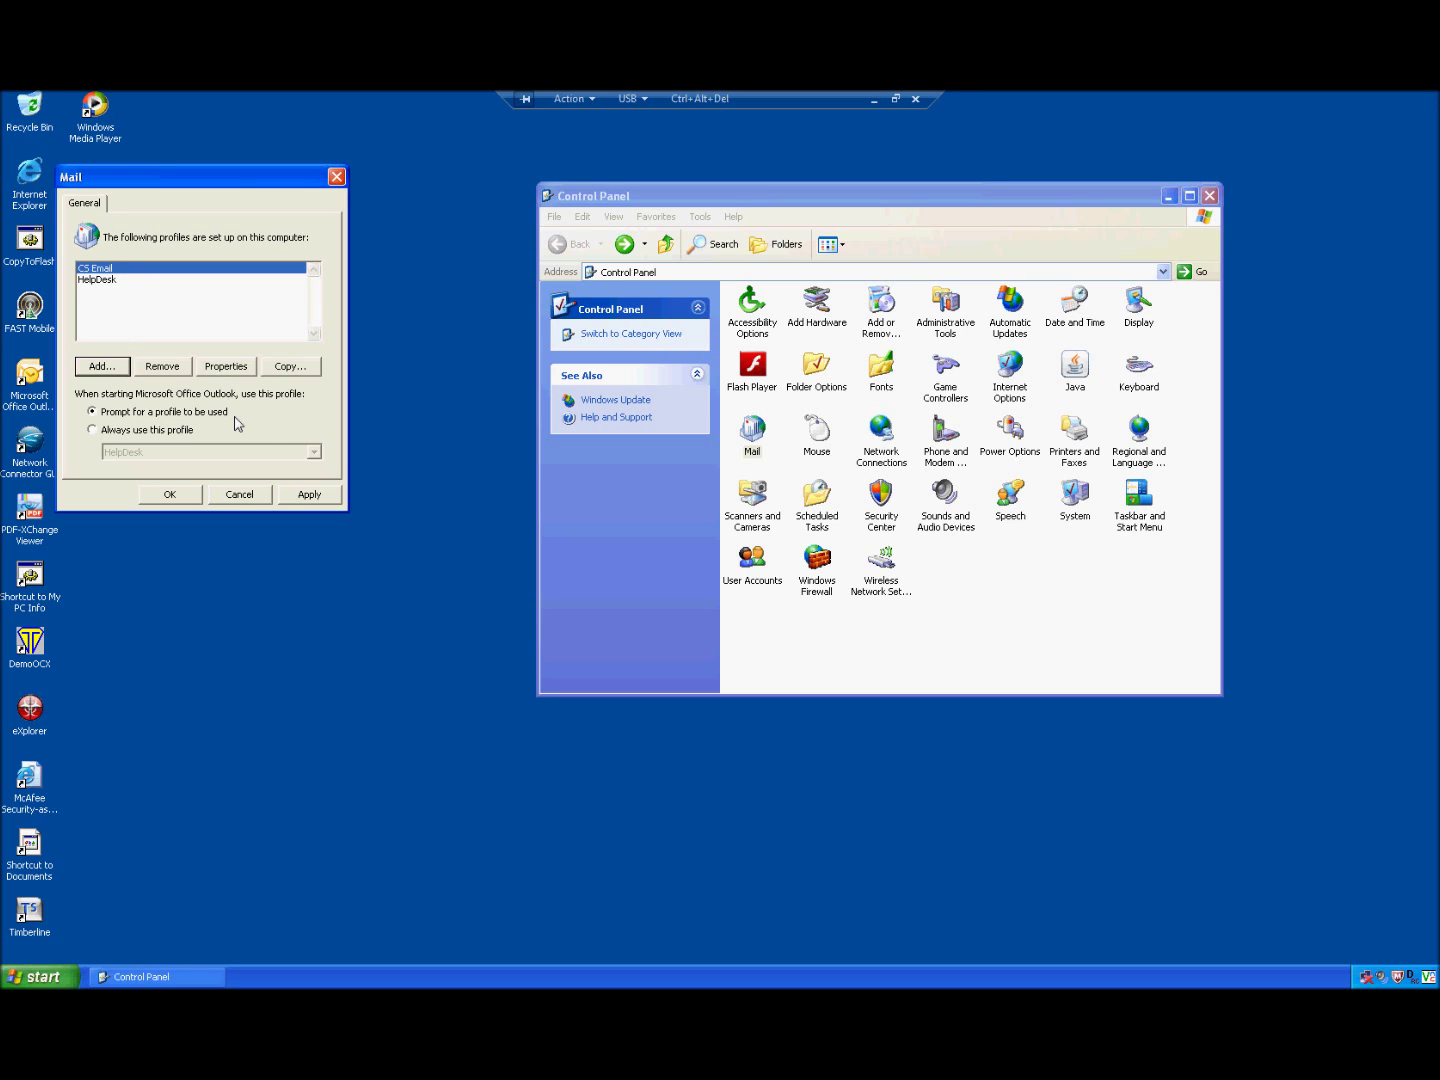
Step: Check the HelpDesk and CS Email profiles in the Mail list, then close the dialog
{"action": "left_click", "coordinate": [104, 283]}
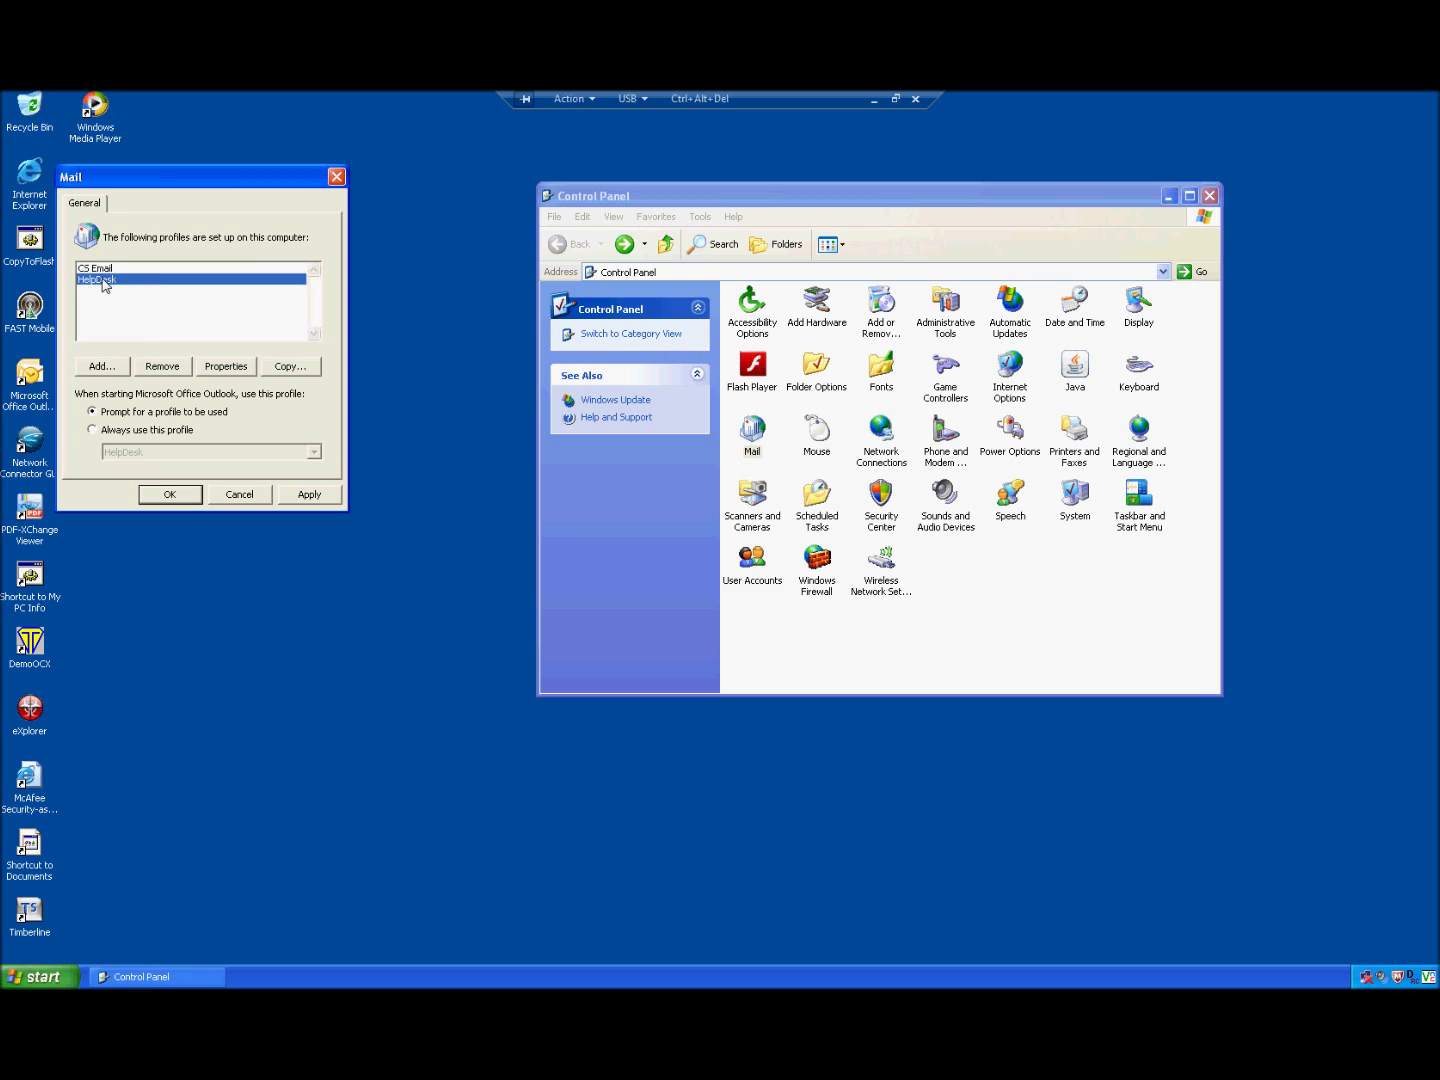
{"action": "left_click", "coordinate": [107, 270]}
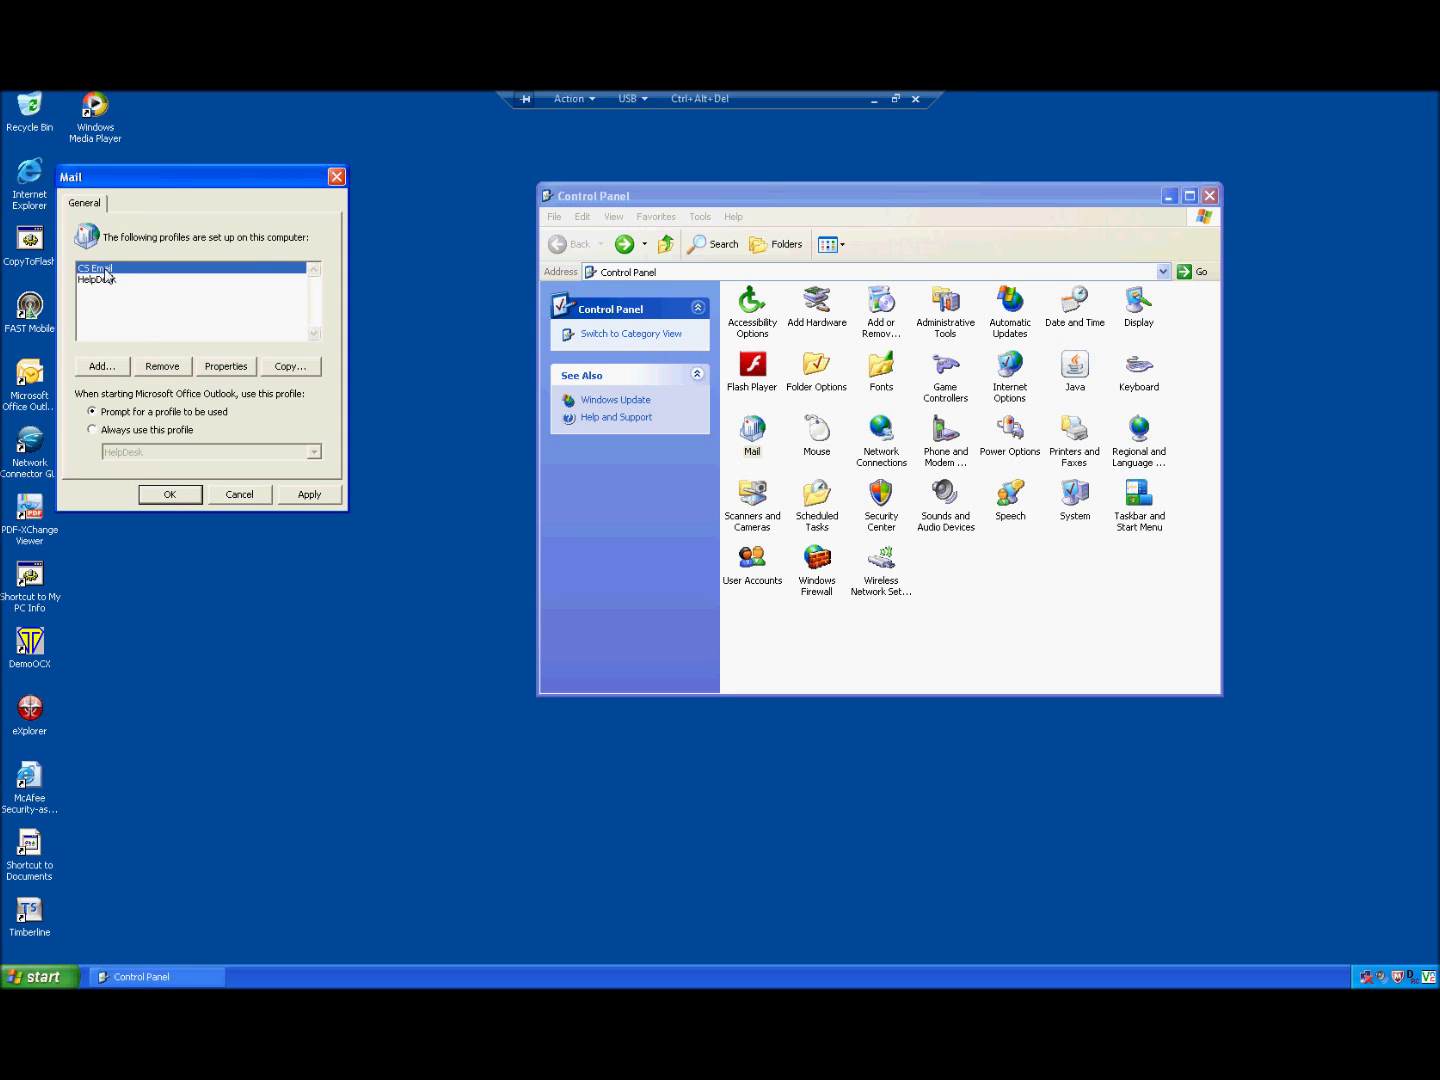
{"action": "left_click", "coordinate": [163, 495]}
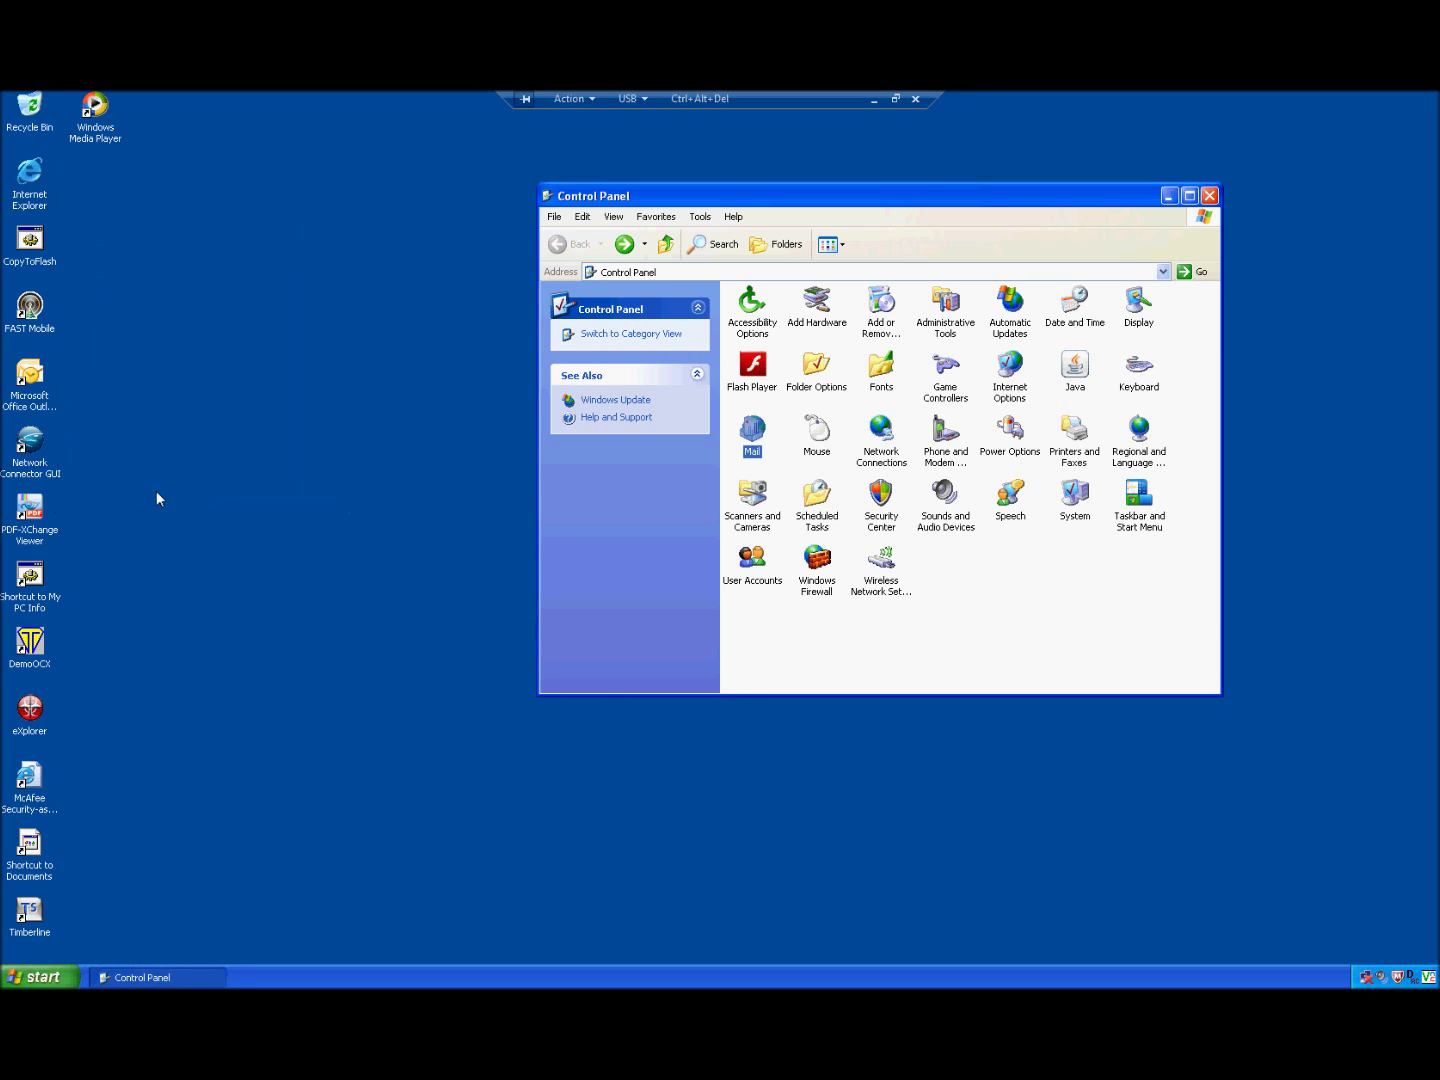
Step: Launch Outlook 2007 from its desktop shortcut and start it with the HelpDesk profile
{"action": "left_click", "coordinate": [32, 382]}
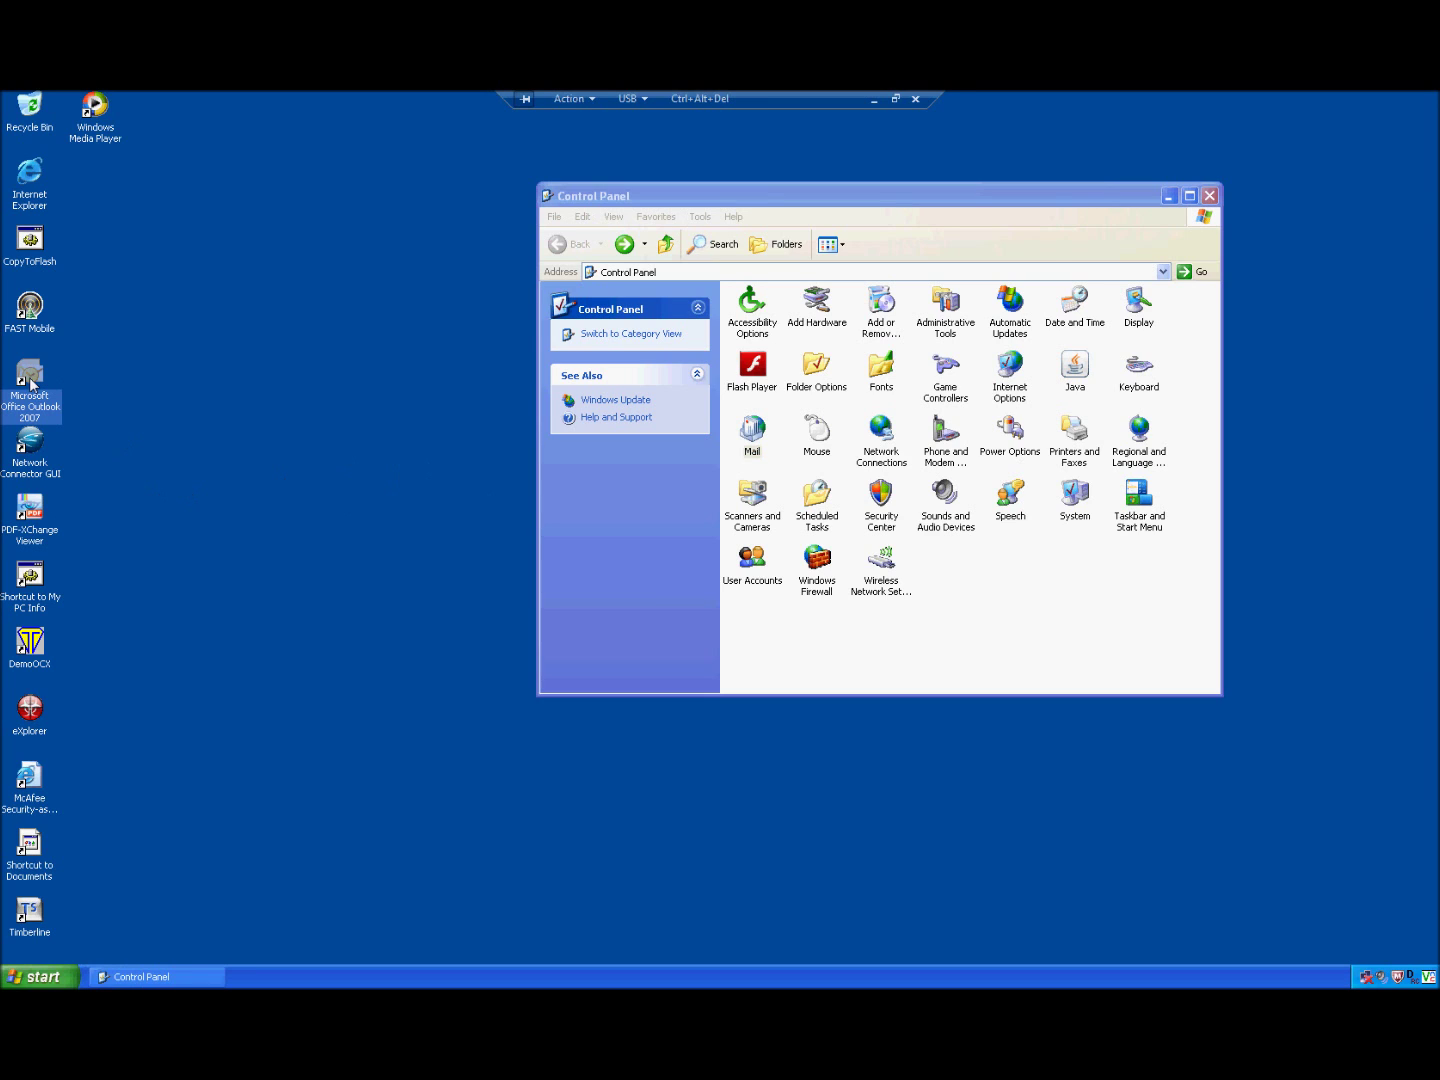
{"action": "left_click", "coordinate": [1212, 195]}
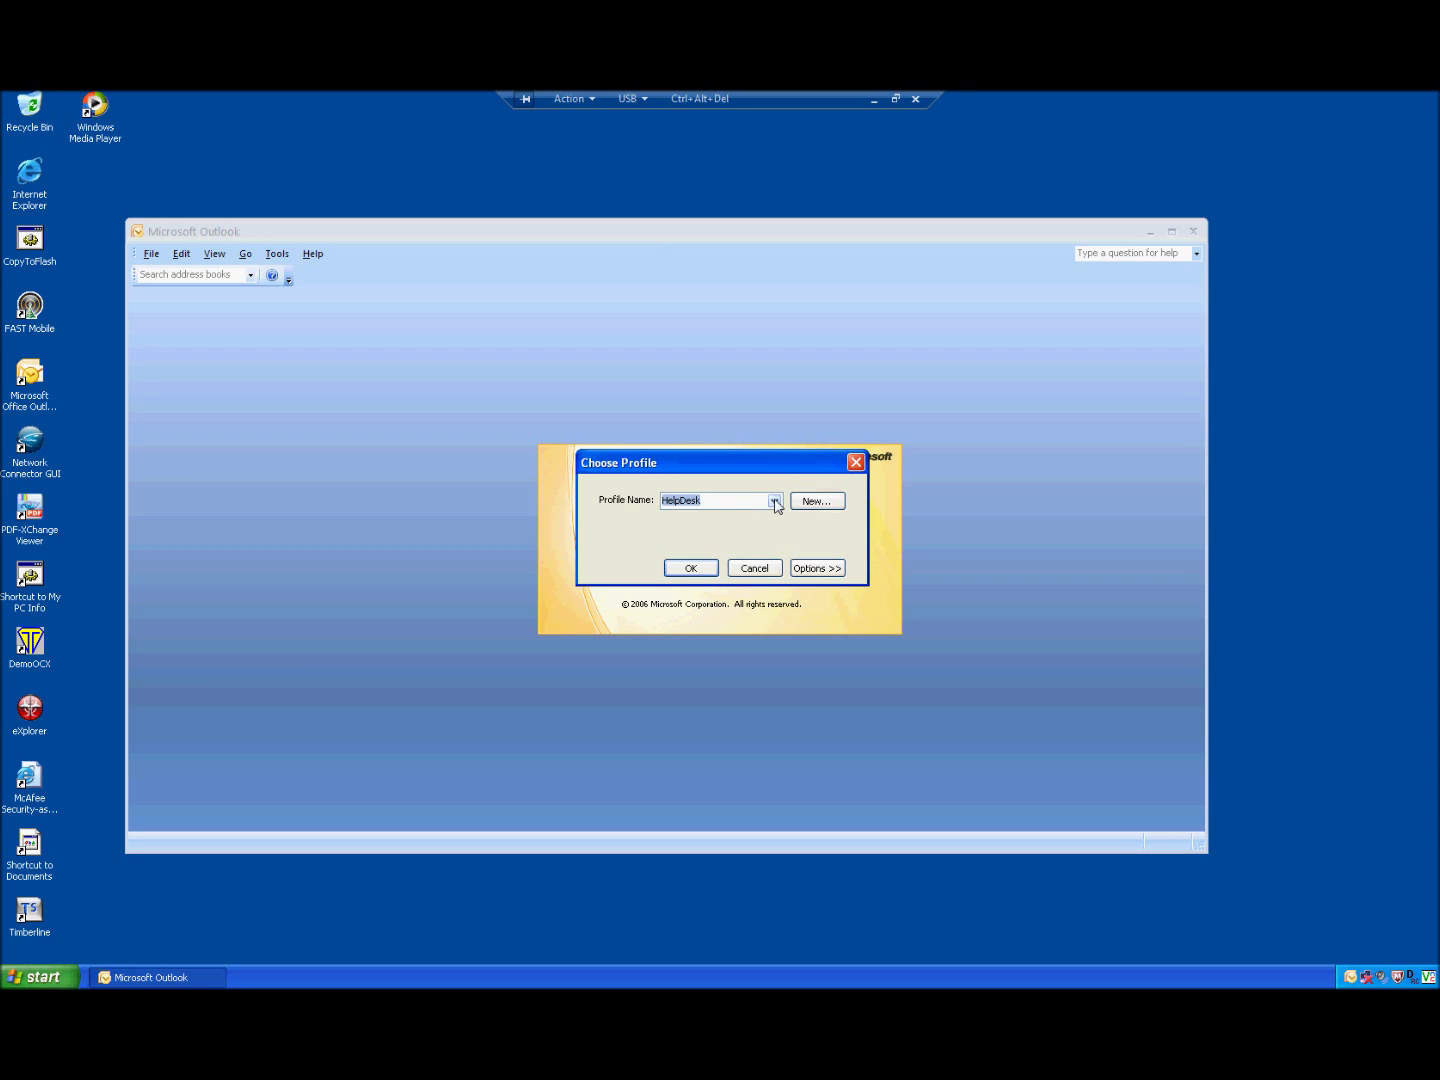
{"action": "left_click", "coordinate": [775, 502]}
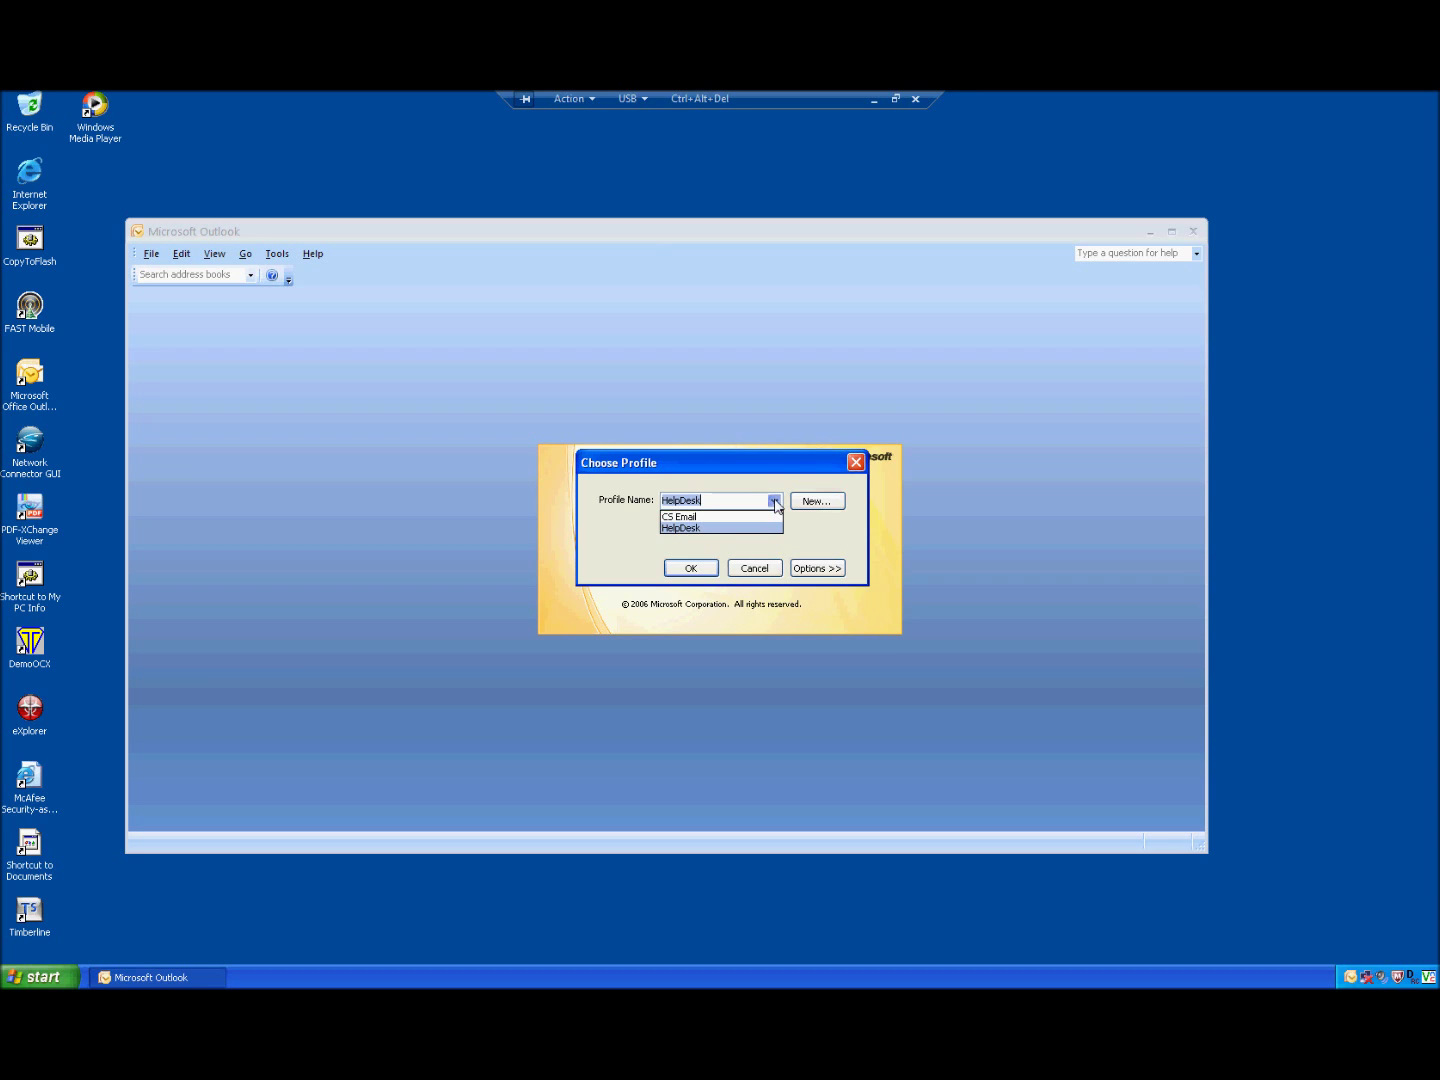
{"action": "left_click", "coordinate": [700, 516]}
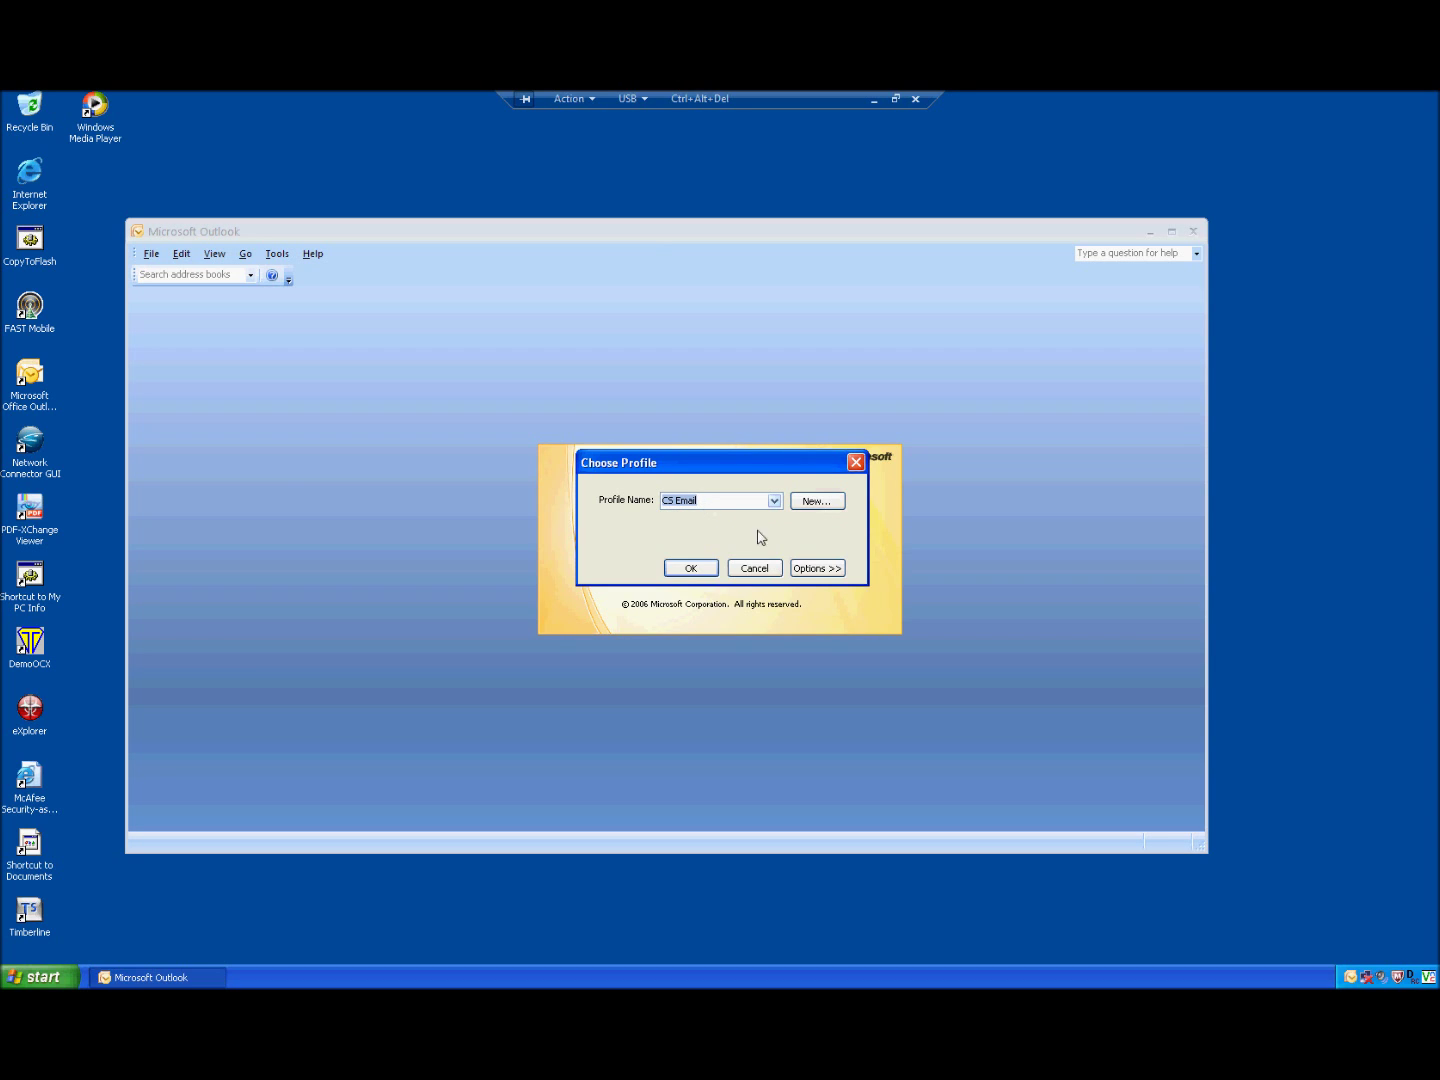
{"action": "left_click", "coordinate": [810, 571]}
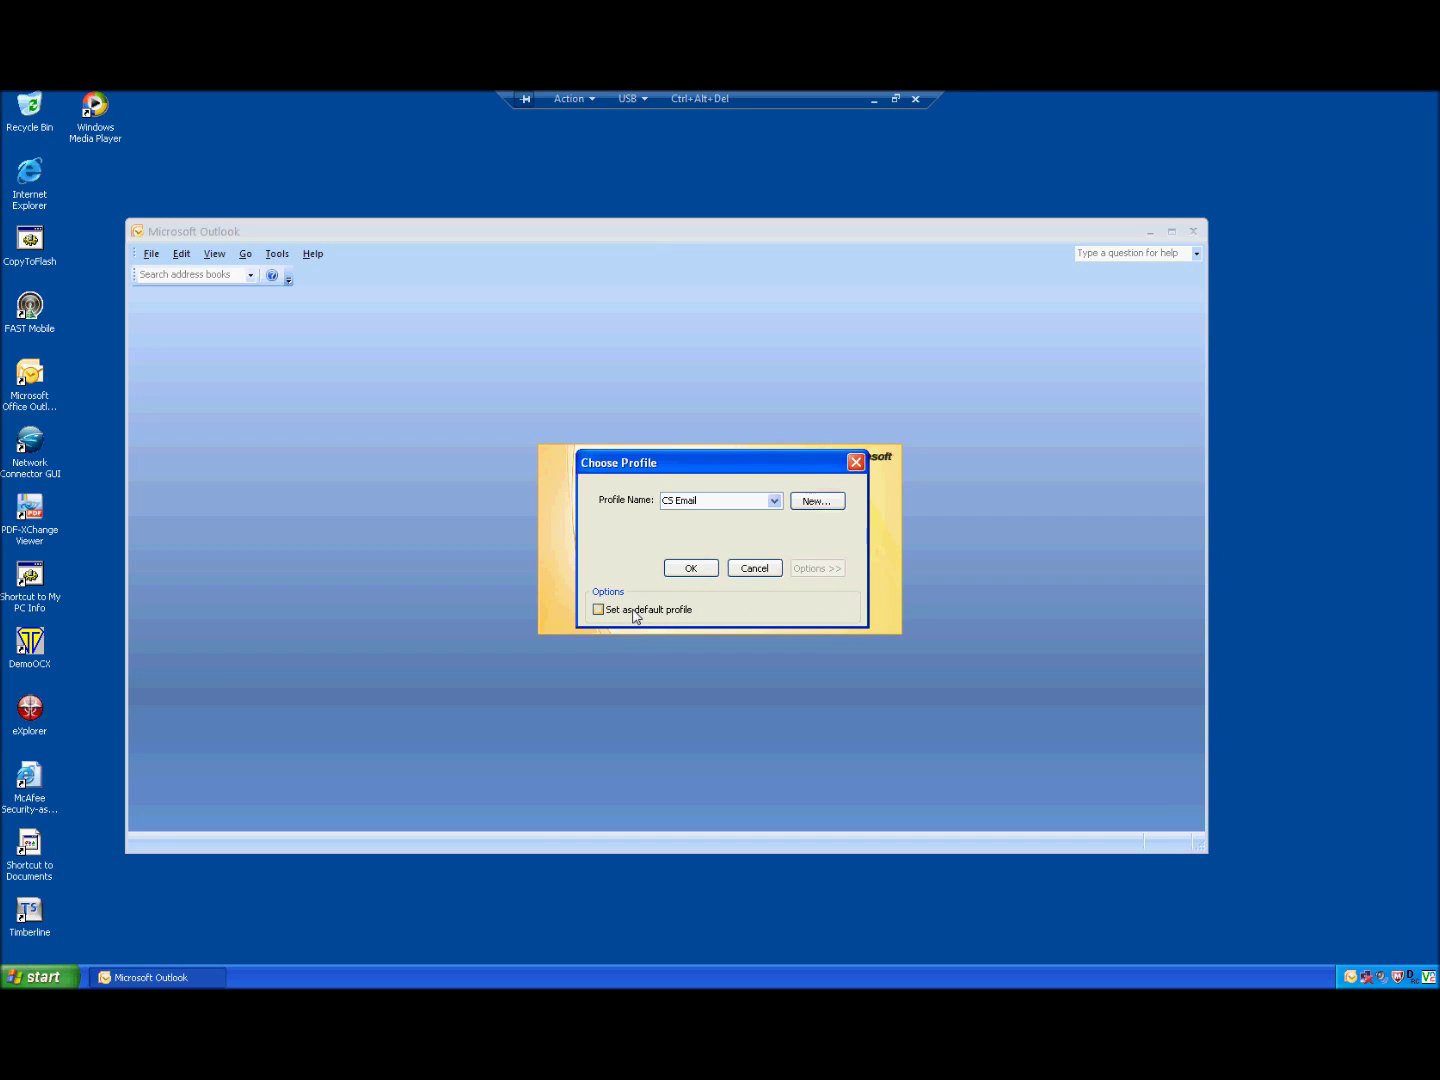
{"action": "left_click", "coordinate": [775, 502]}
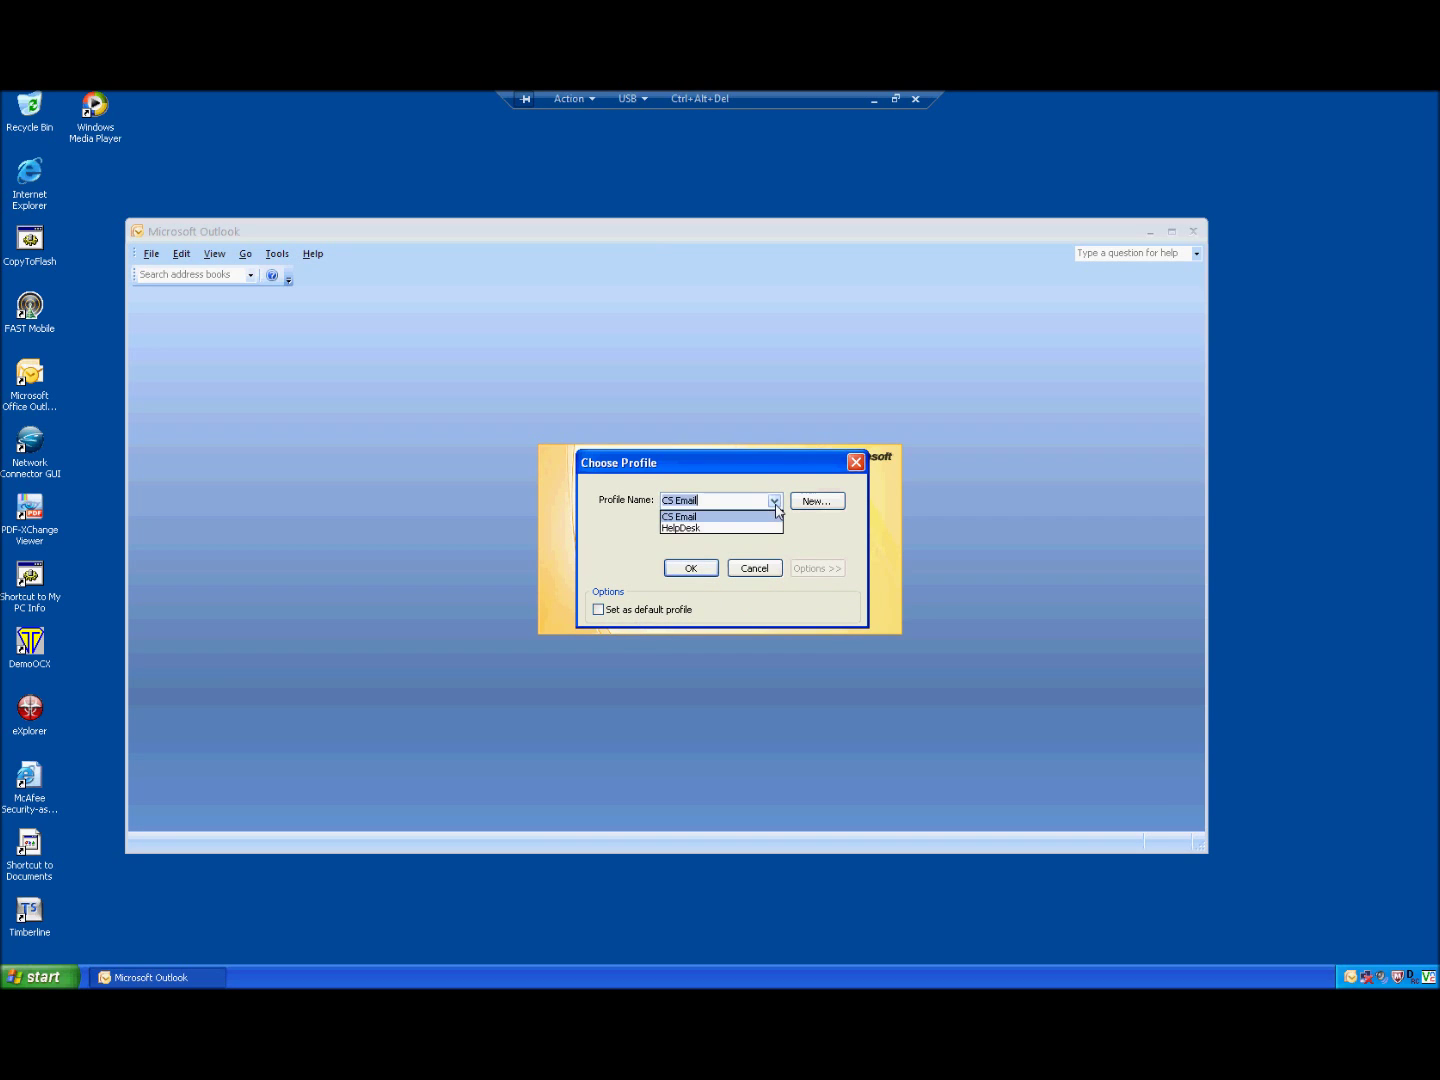
{"action": "left_click", "coordinate": [710, 529]}
{"action": "left_click", "coordinate": [702, 571]}
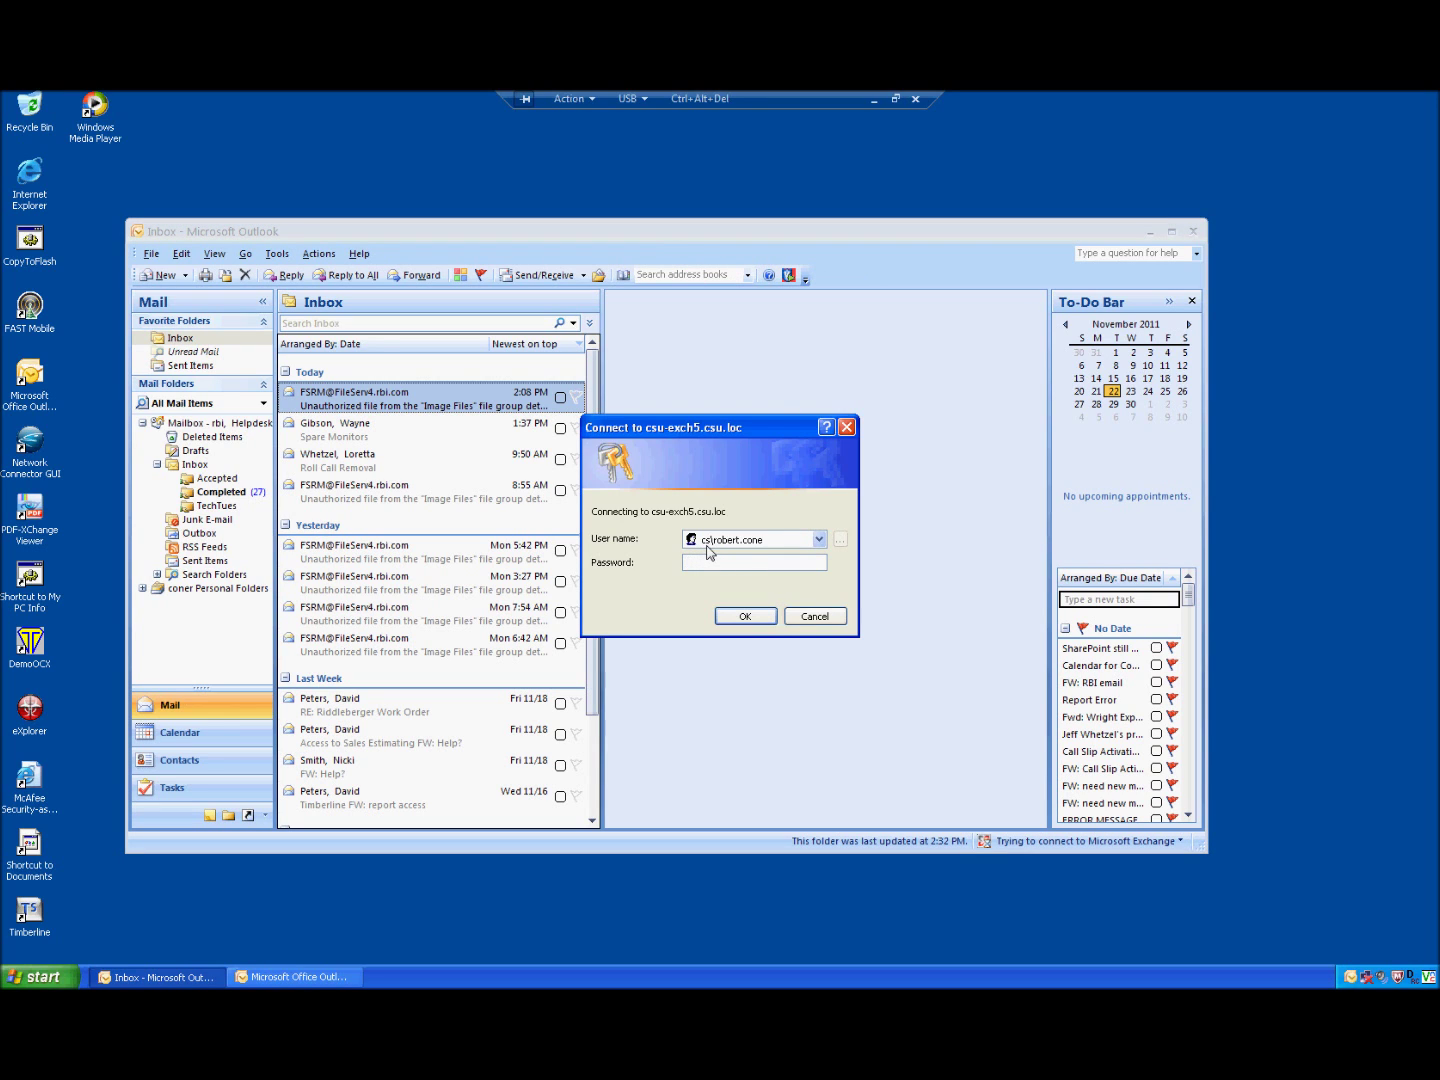
Step: Log in to csu-exch5.csu.loc with the saved help-desk user name and the account password
{"action": "left_click", "coordinate": [819, 540]}
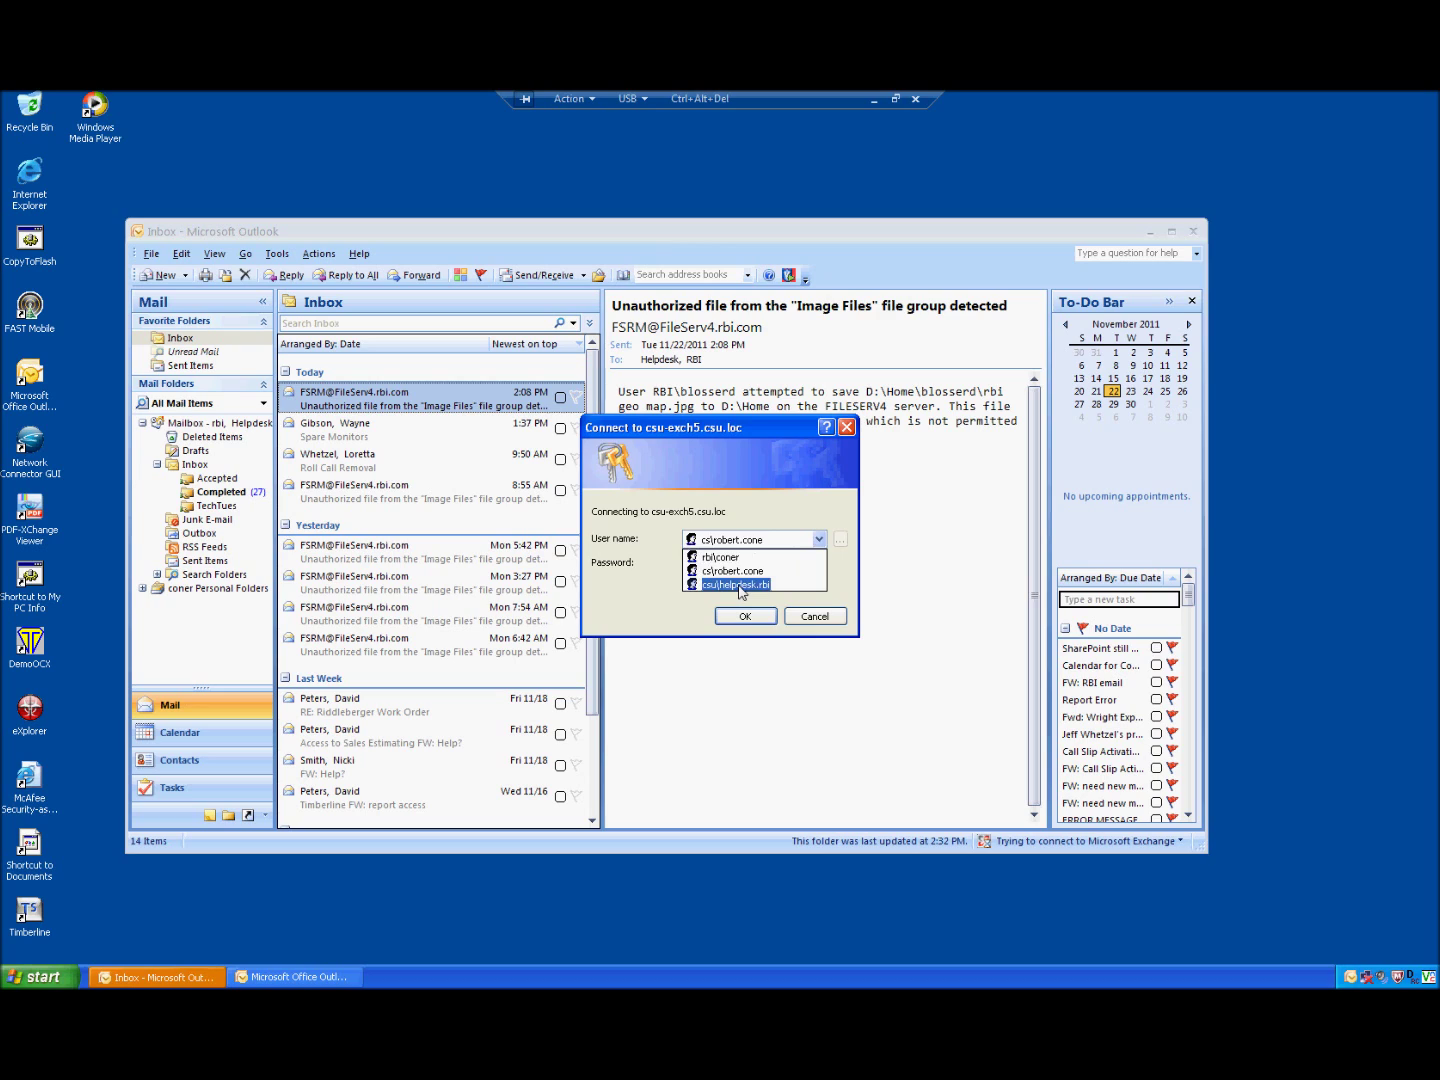
{"action": "left_click", "coordinate": [741, 586]}
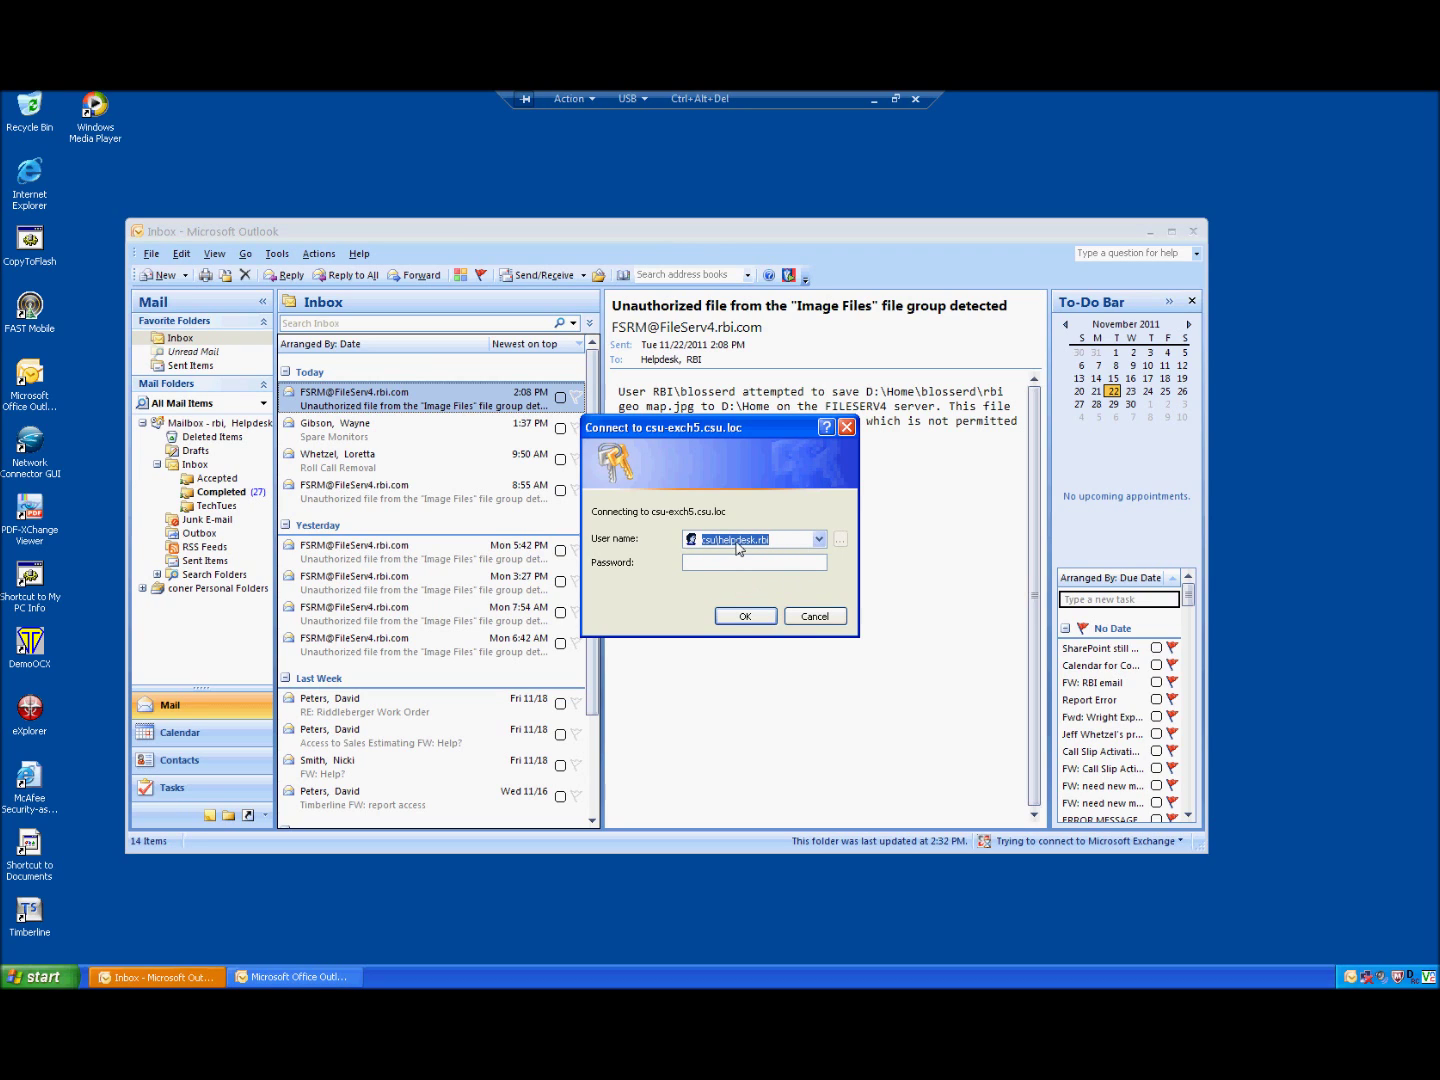
{"action": "left_click", "coordinate": [744, 563]}
{"action": "type", "text": "********"}
{"action": "key", "text": "Return"}
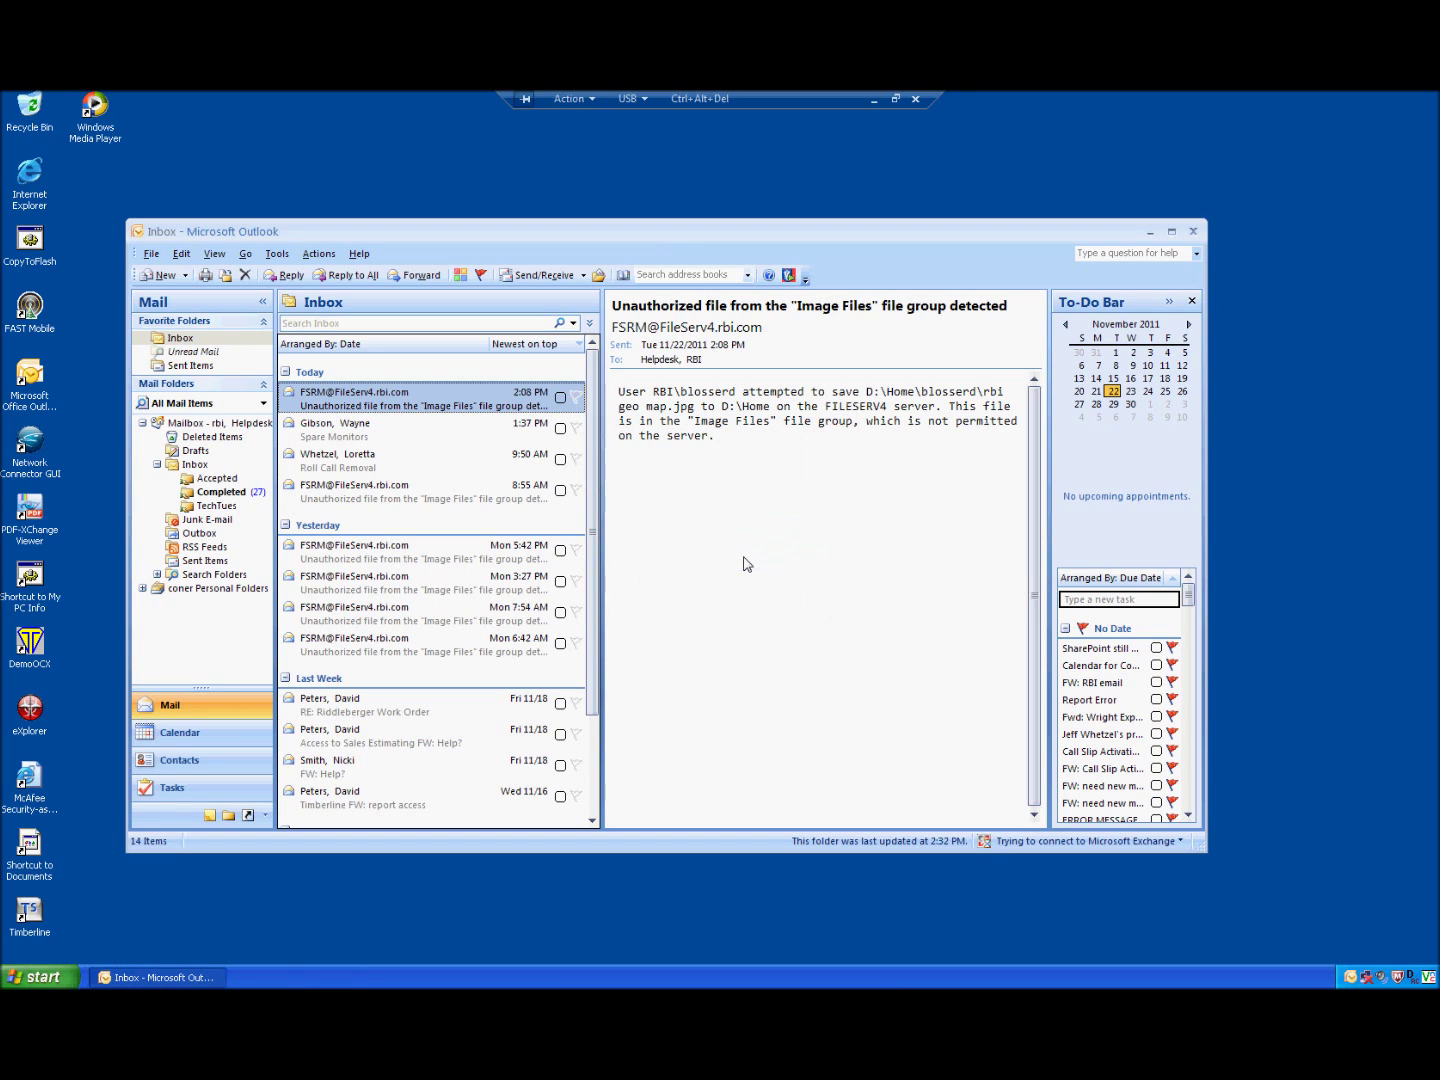